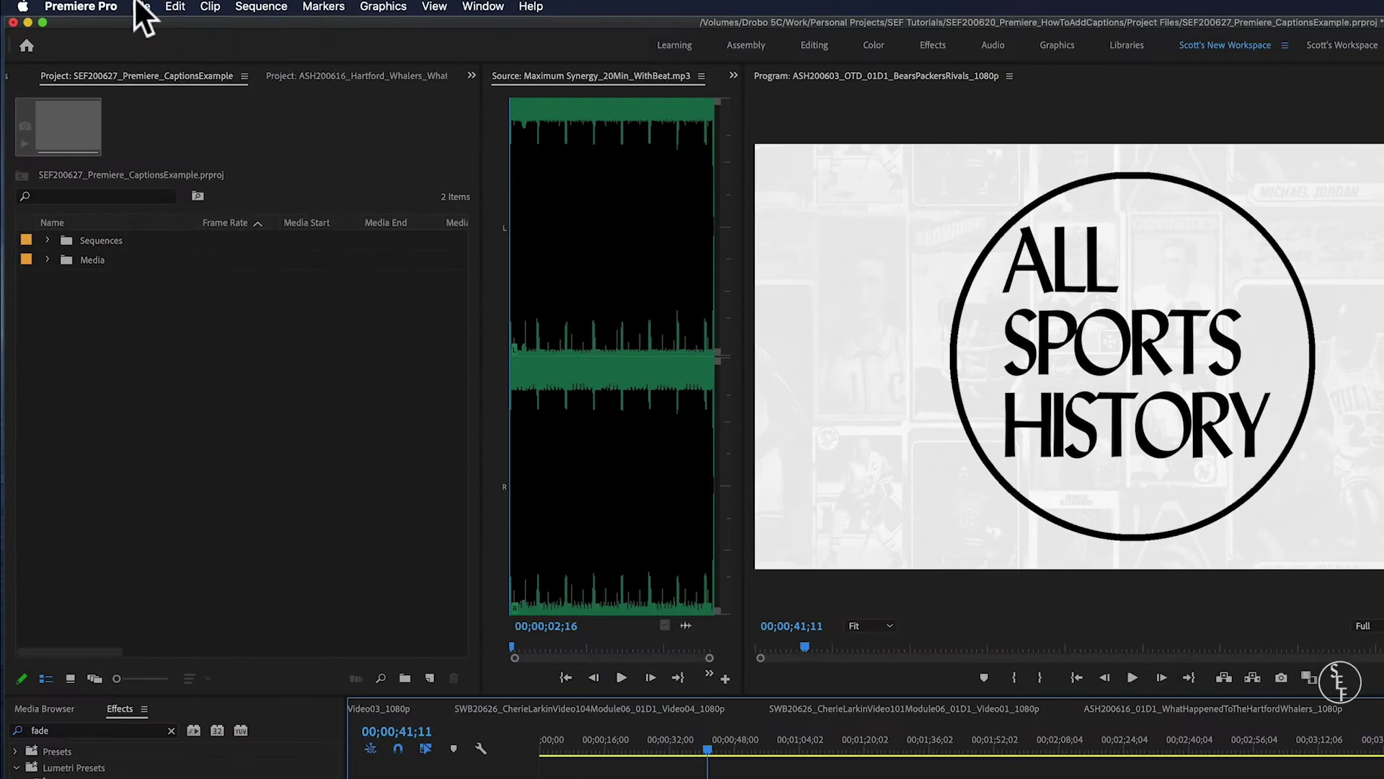
# Create a new Captions item using the Open Captions standard.
pyautogui.click(93, 6)
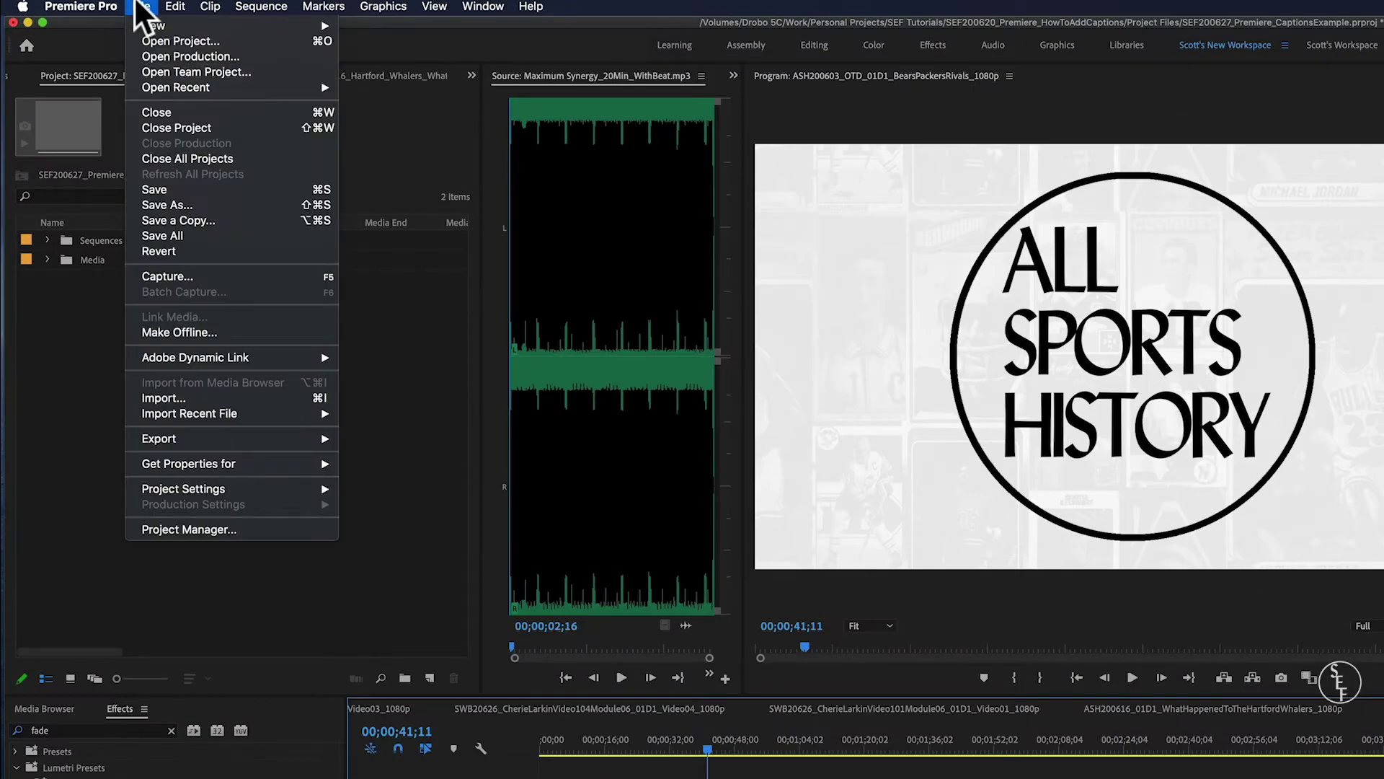
pyautogui.moveTo(162, 27)
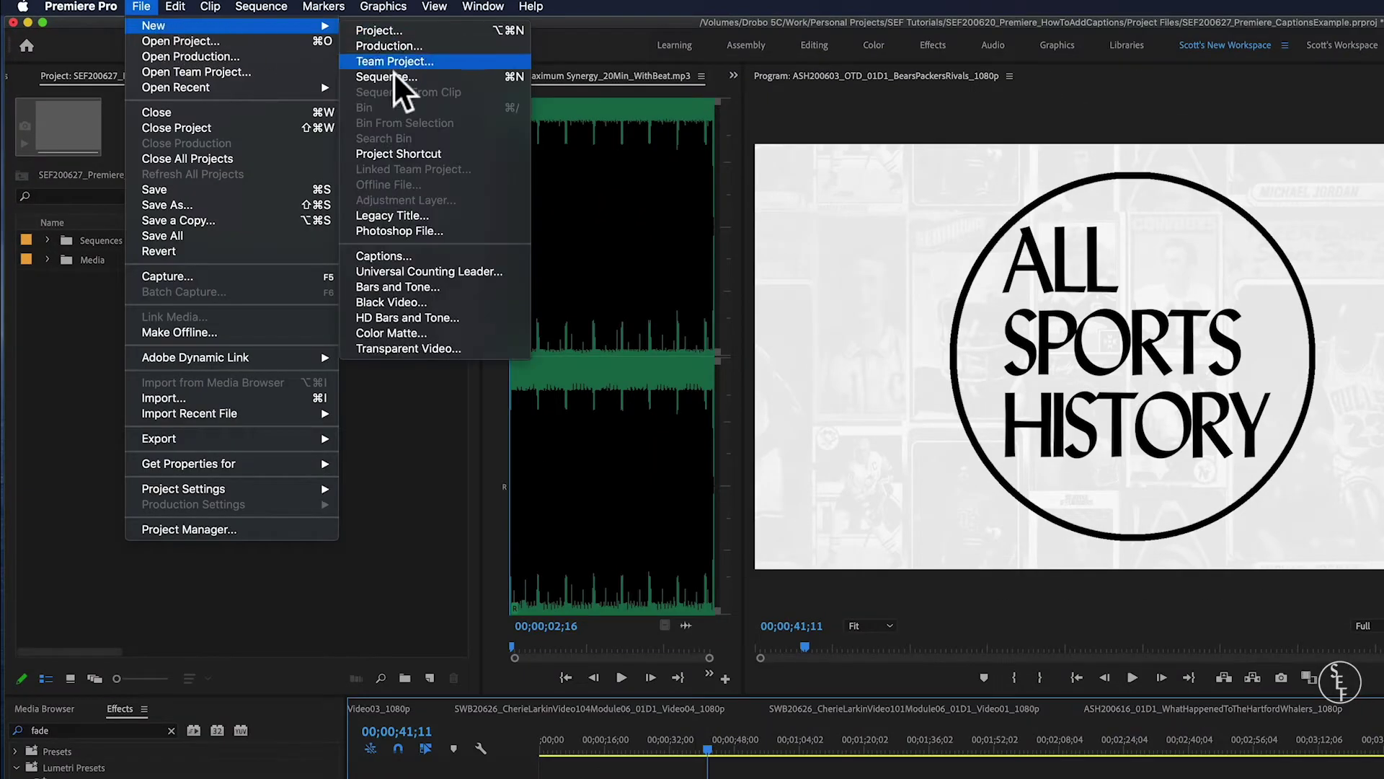
pyautogui.click(407, 256)
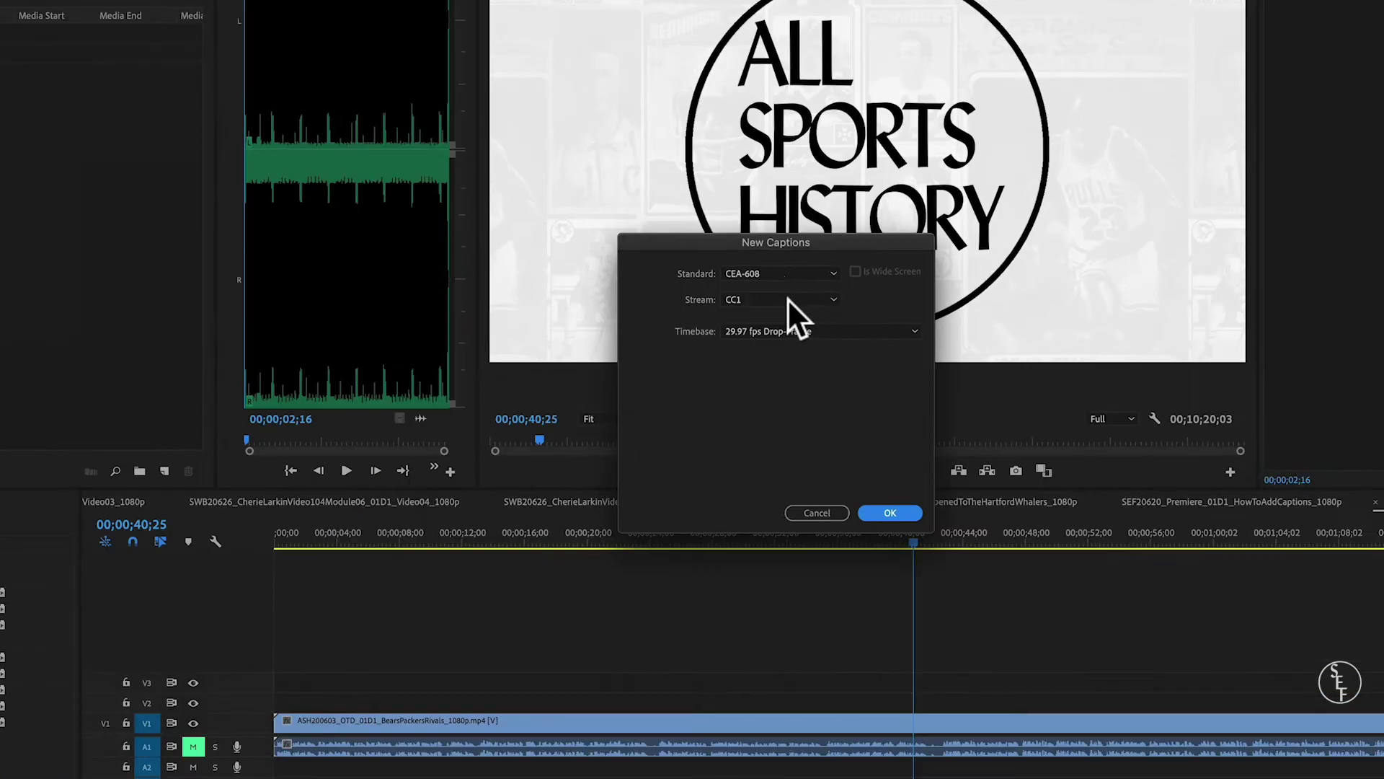
pyautogui.click(1044, 478)
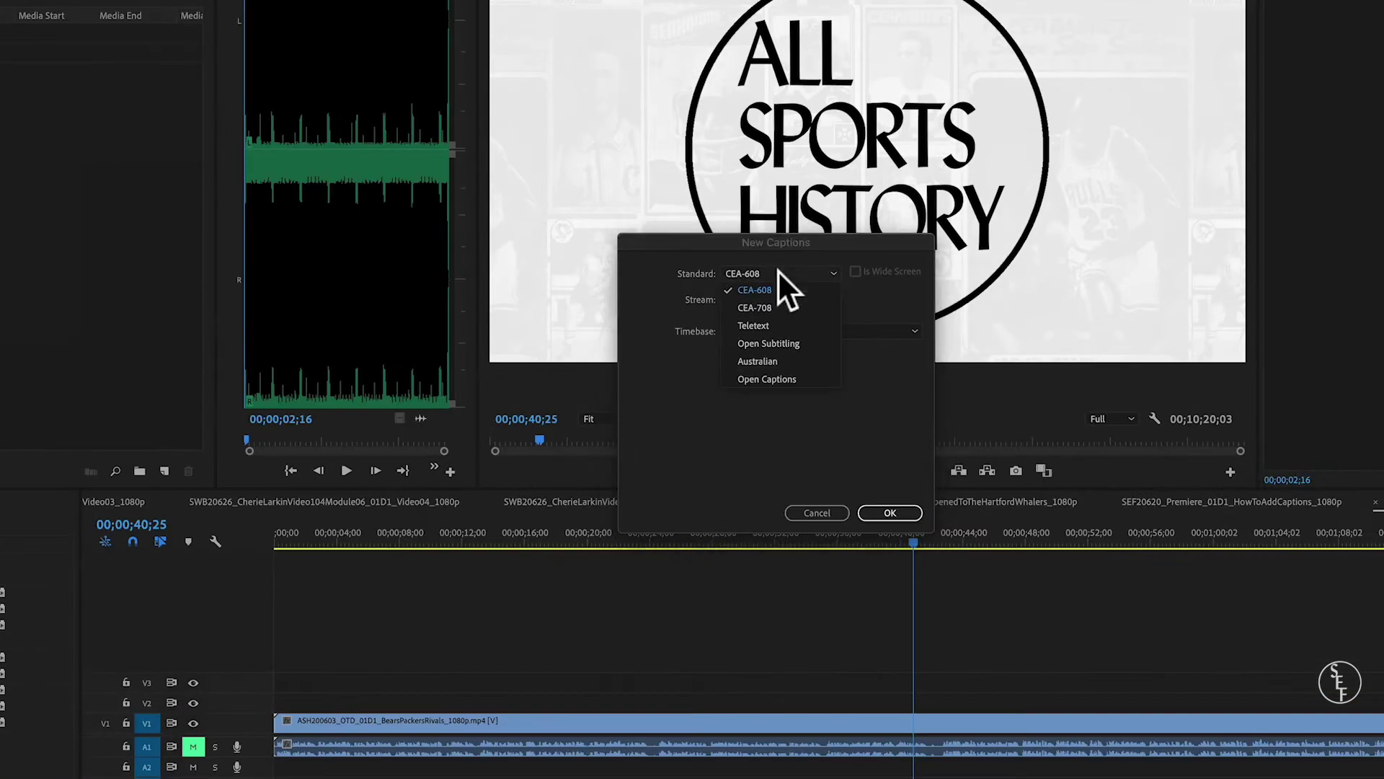
pyautogui.click(811, 376)
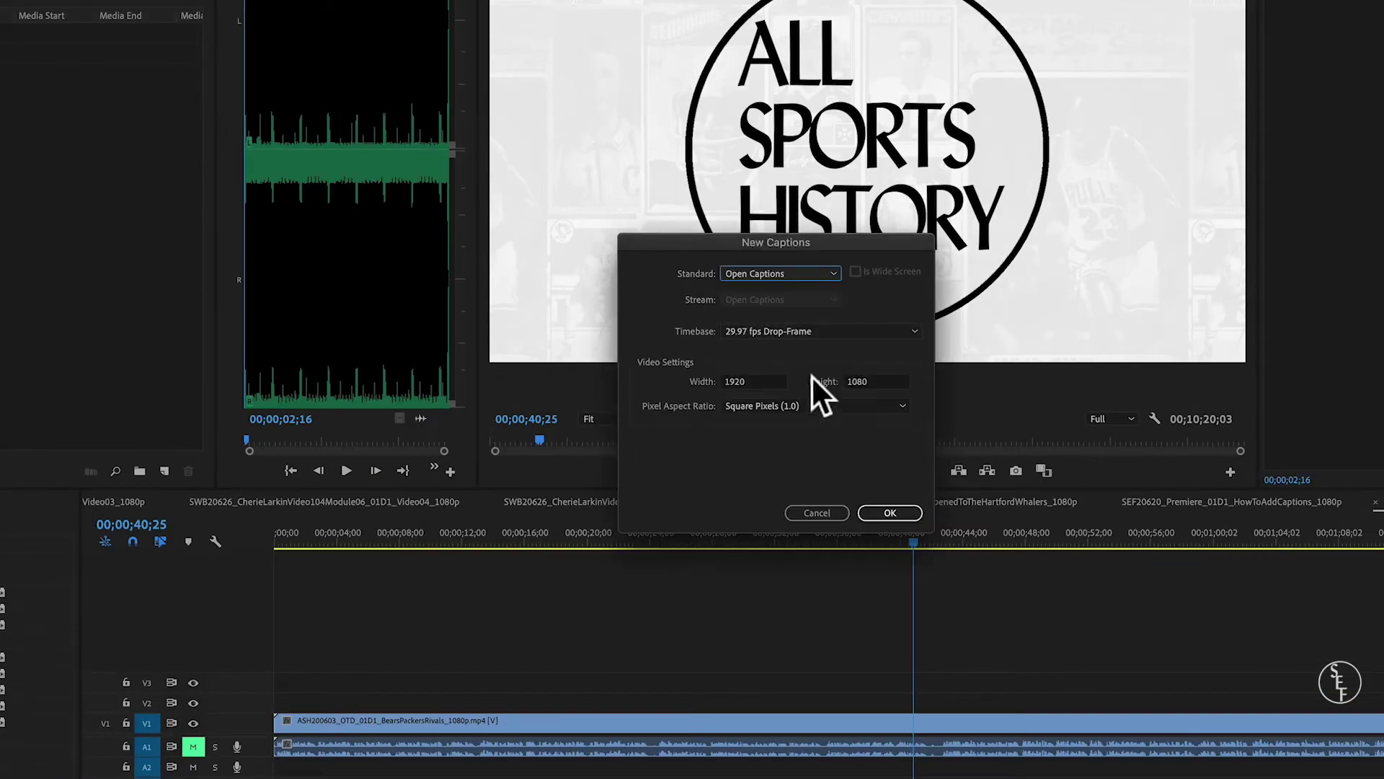
pyautogui.click(890, 513)
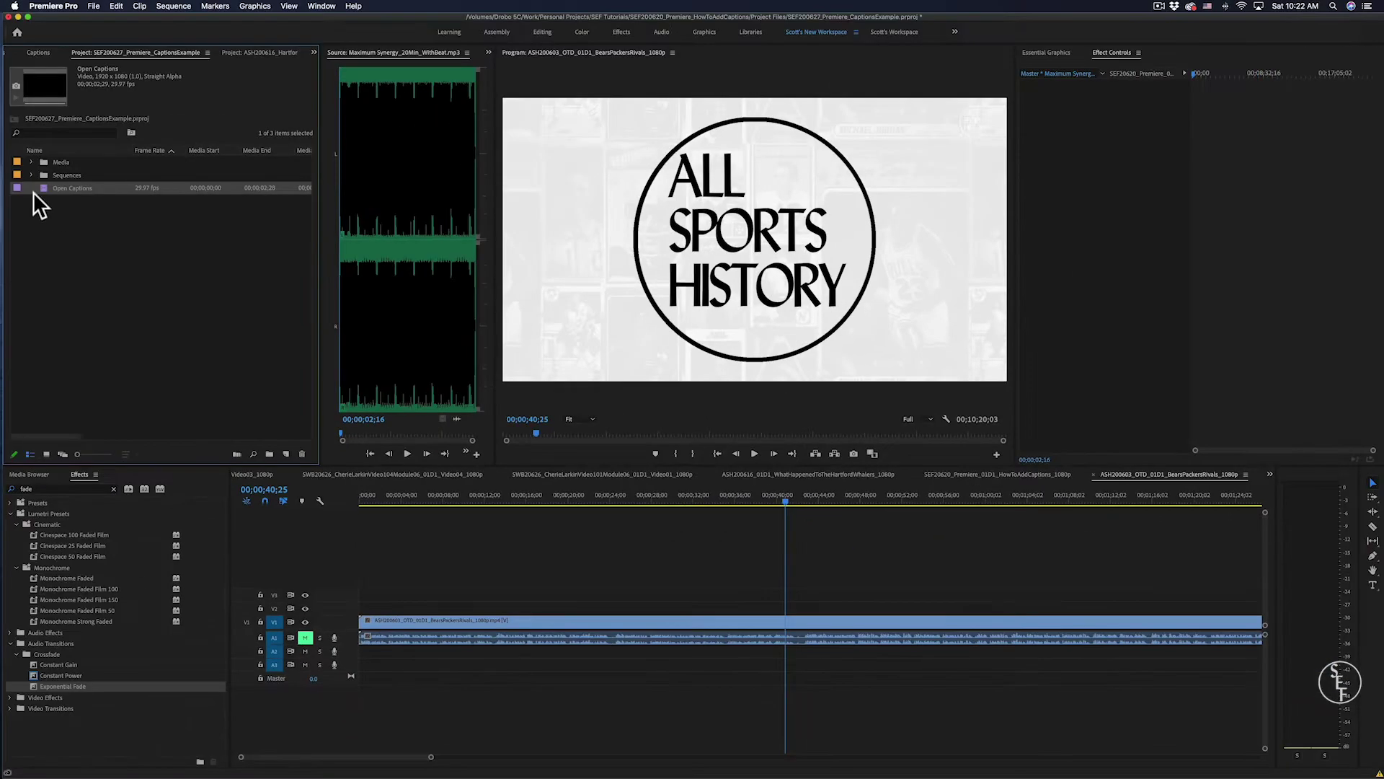
# Replace the placeholder caption text with 'All Sports History'.
pyautogui.doubleClick(41, 184)
pyautogui.click(215, 119)
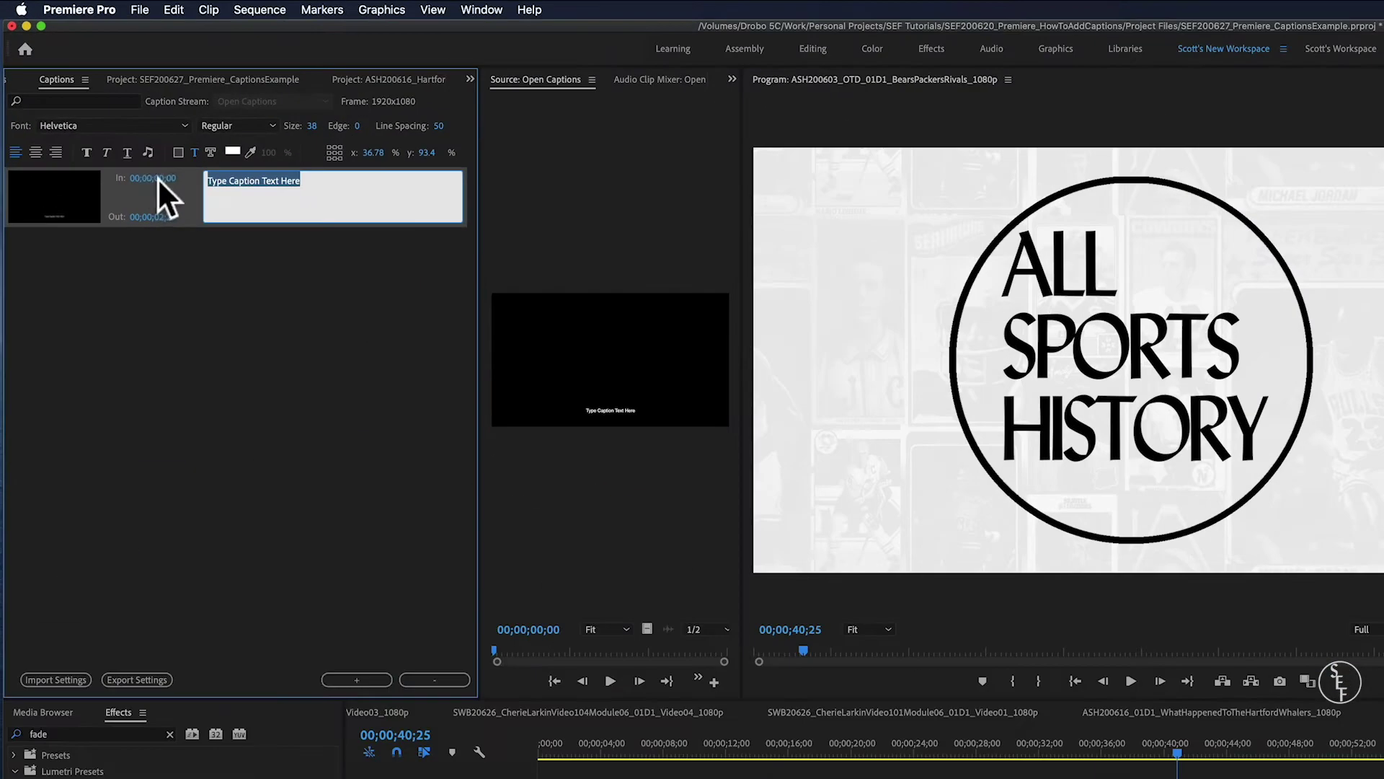
pyautogui.write('All ')
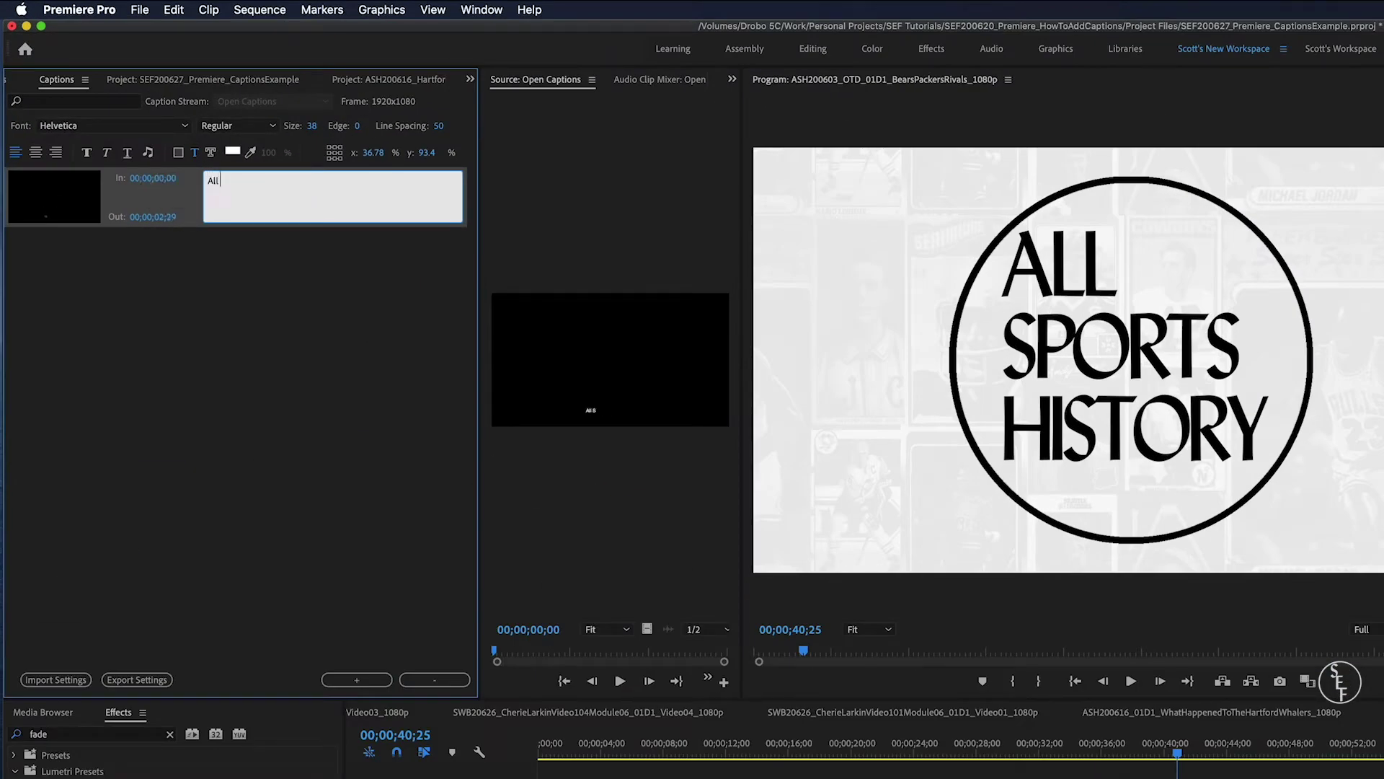
pyautogui.write('Sports History')
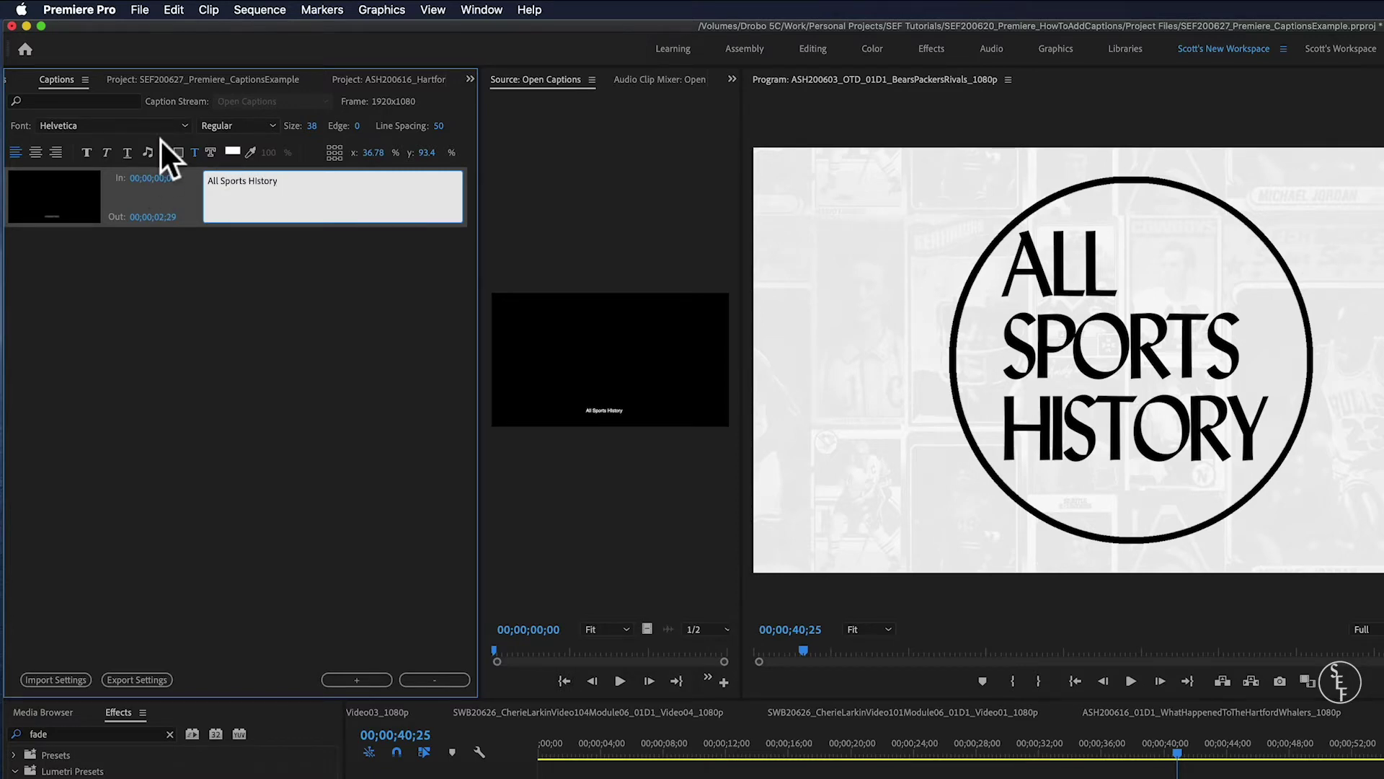
# Place the Open Captions clip on V2 above the video and zoom out to the whole ten-minute sequence.
pyautogui.click(209, 81)
pyautogui.moveTo(101, 283); pyautogui.dragTo(786, 612)
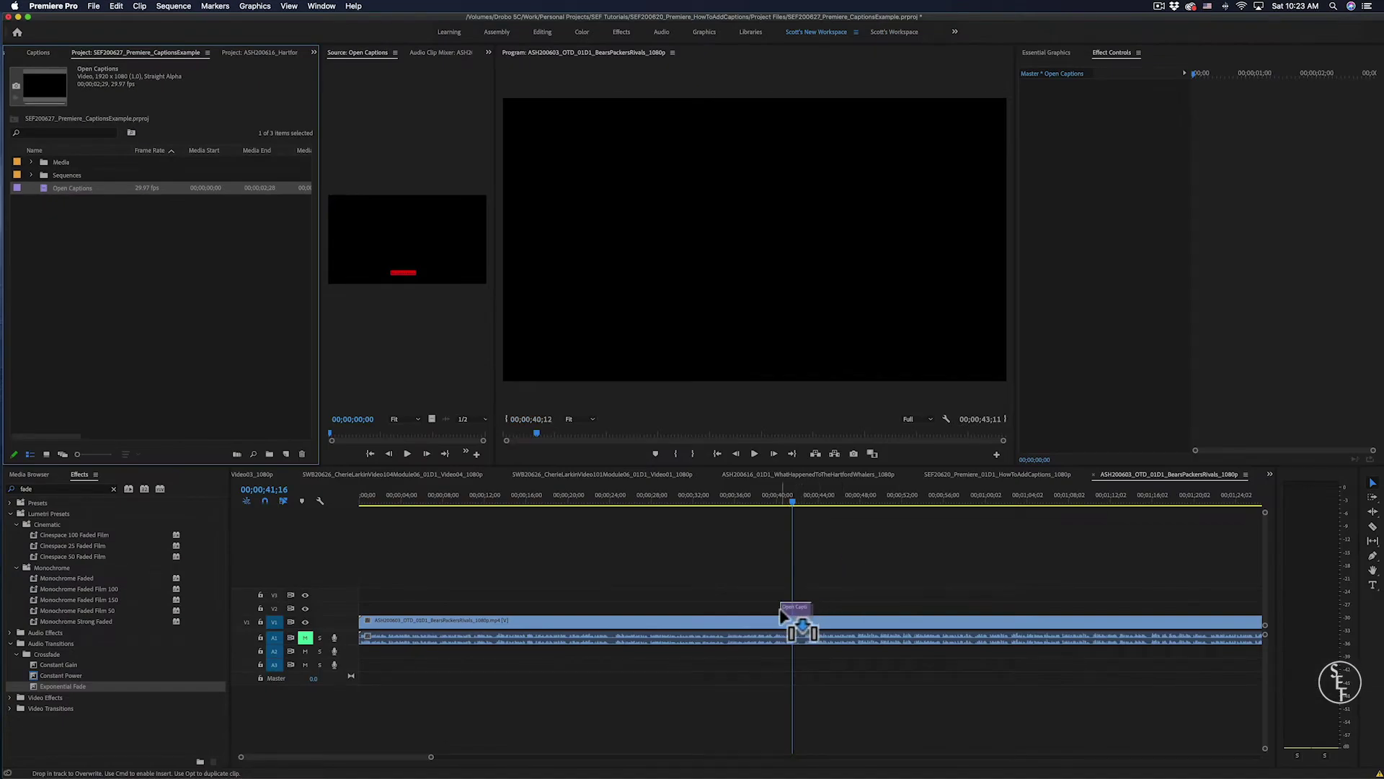
pyautogui.click(794, 503)
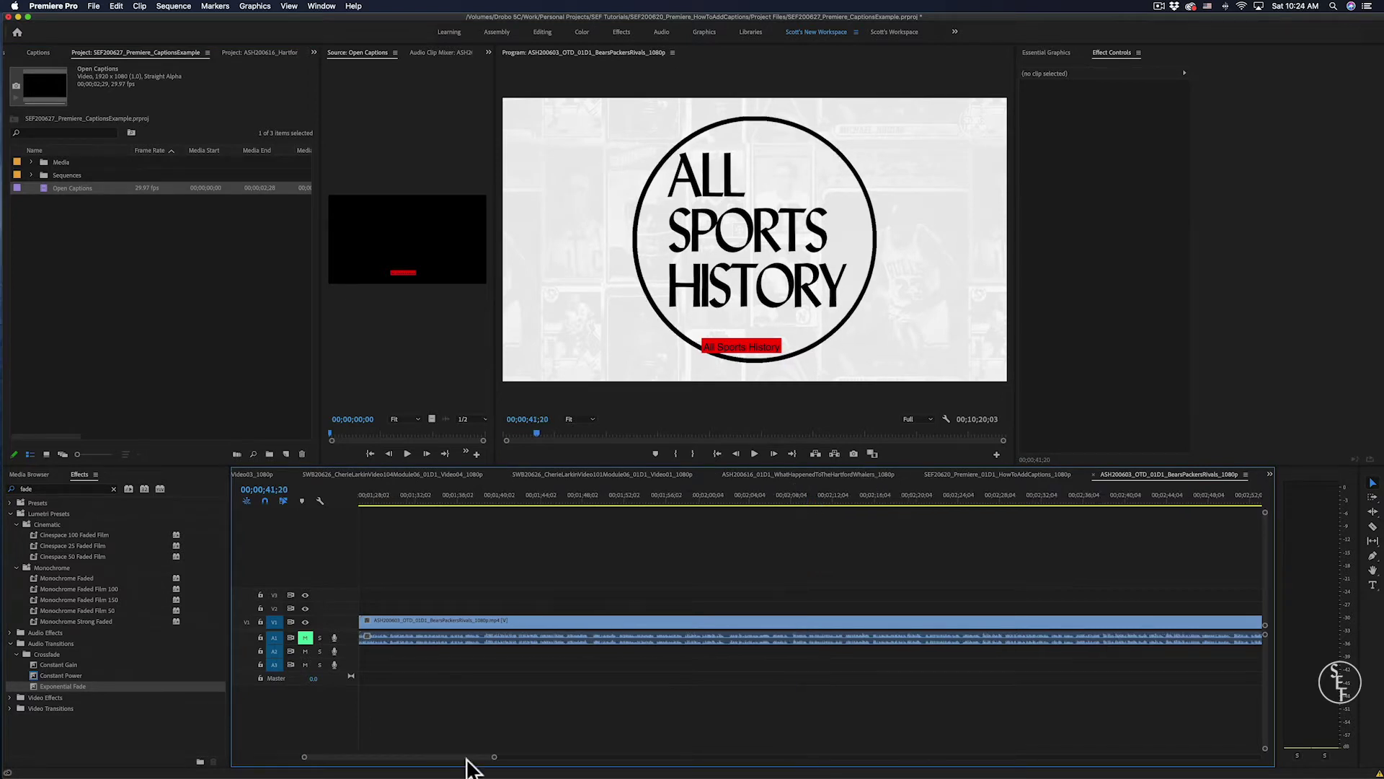
pyautogui.moveTo(495, 761)
pyautogui.mouseDown()
pyautogui.moveTo(930, 721)
pyautogui.moveTo(927, 685)
pyautogui.mouseUp()
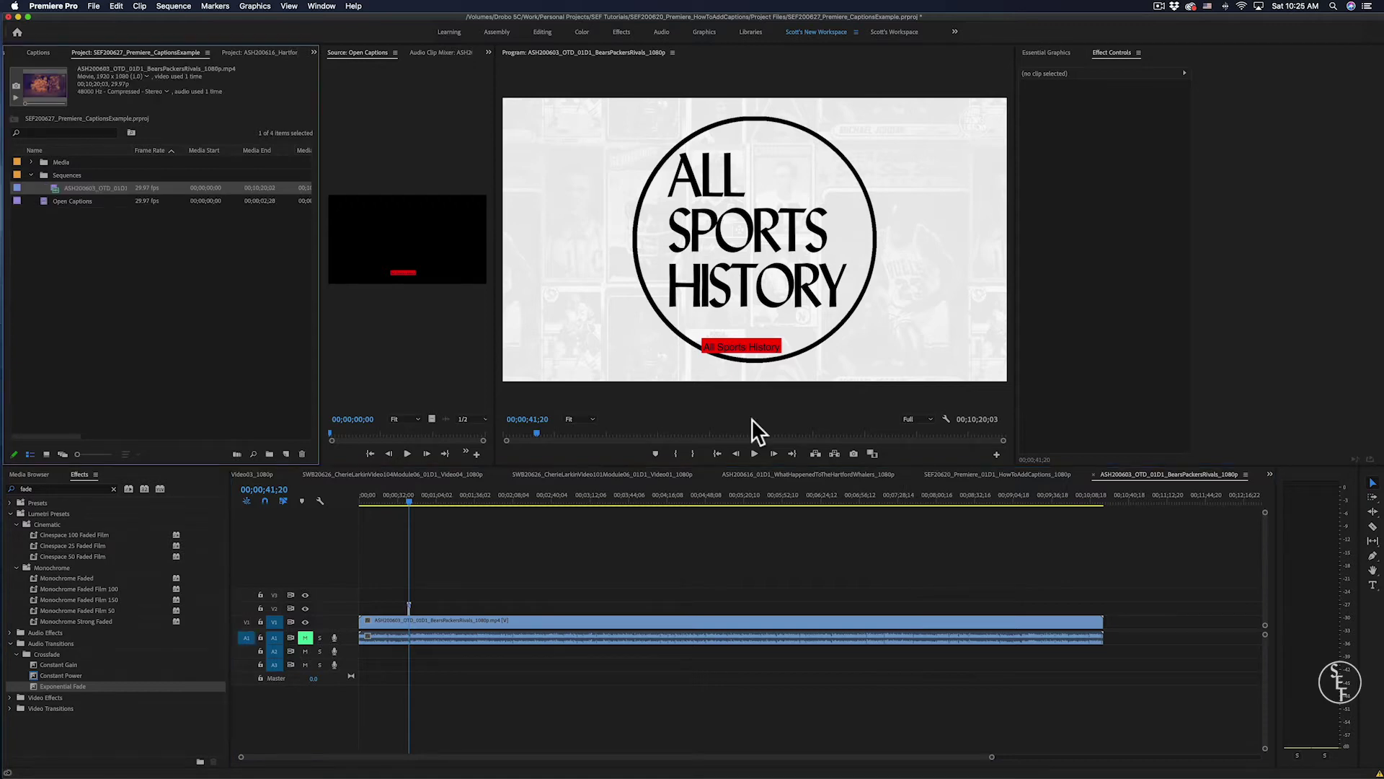
# Export the sequence as an H.264 file with the Match Source preset.
pyautogui.press('super+m')
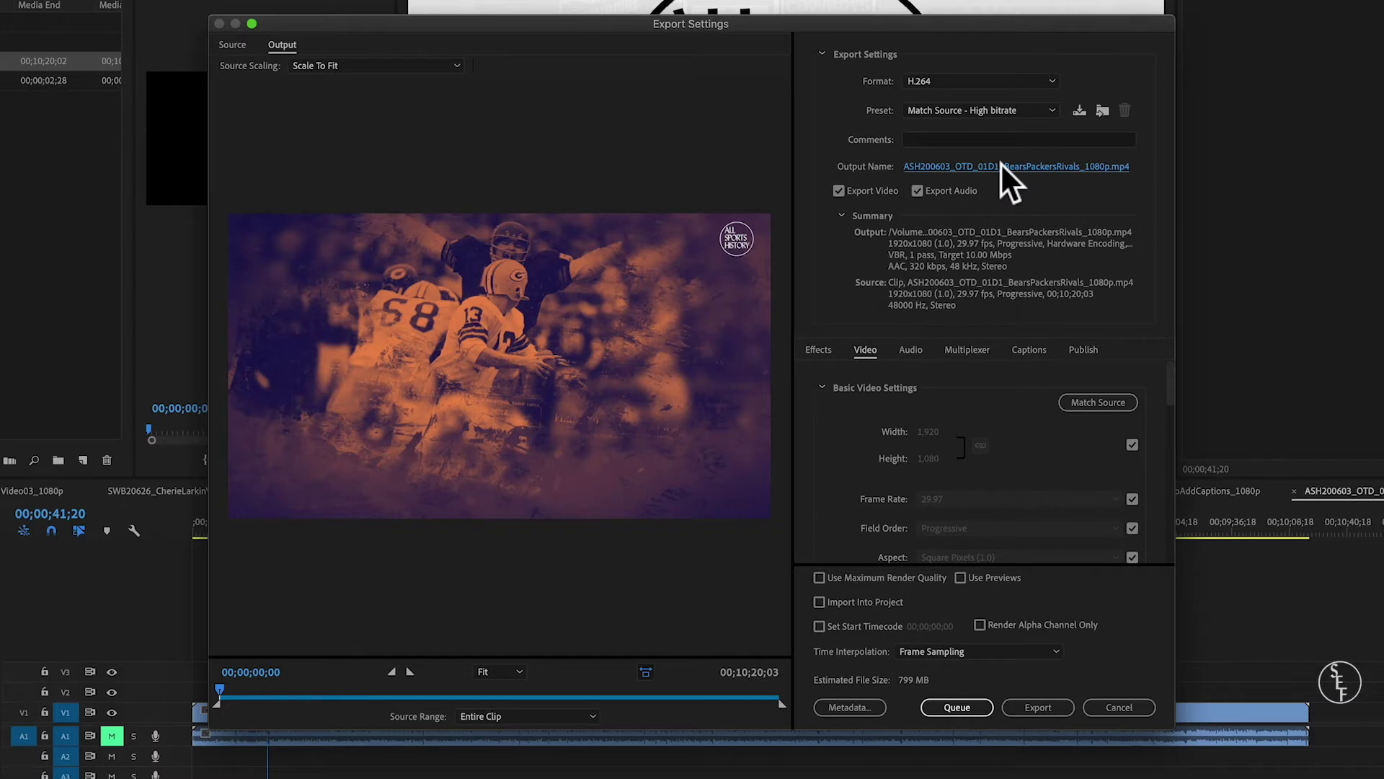
pyautogui.click(1054, 708)
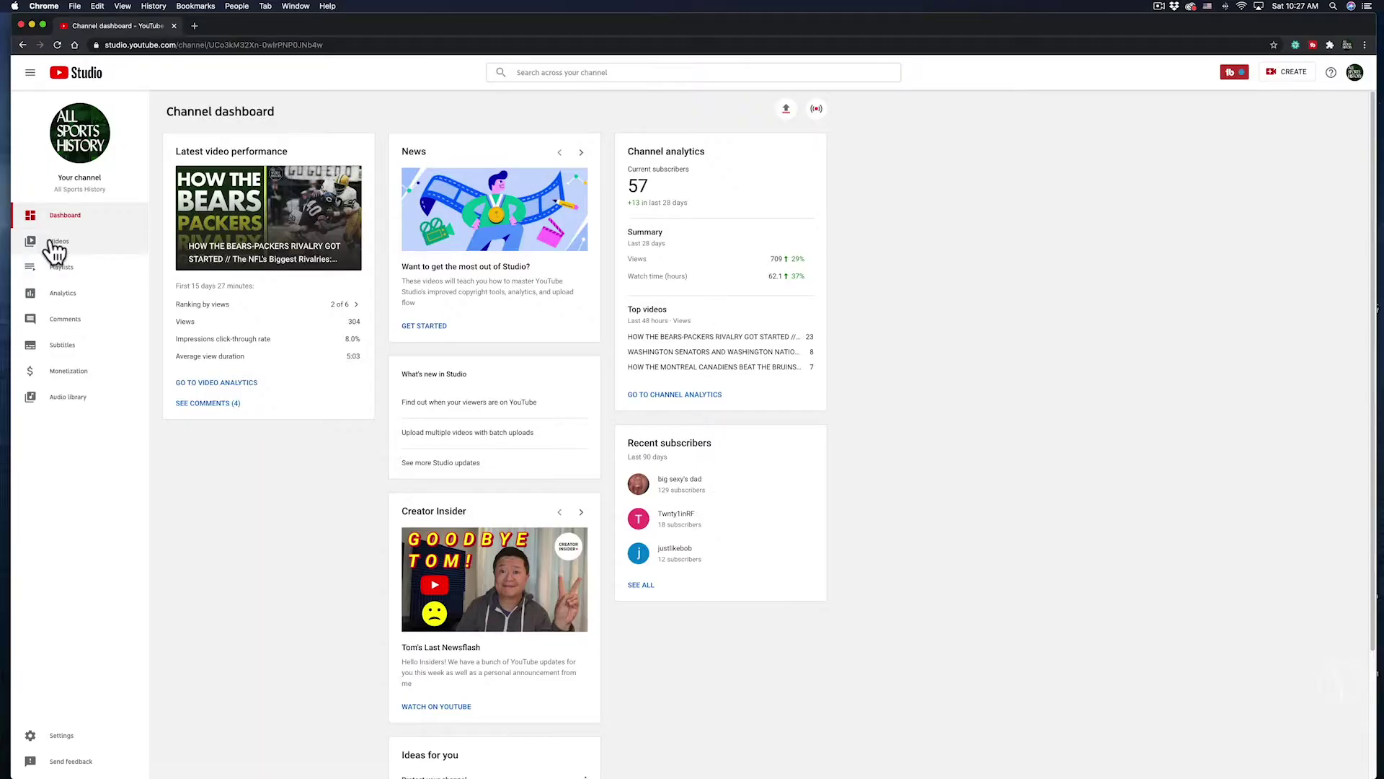
# Download the Bears–Packers video's automatic subtitles from its Subtitles page in YouTube Studio.
pyautogui.click(51, 241)
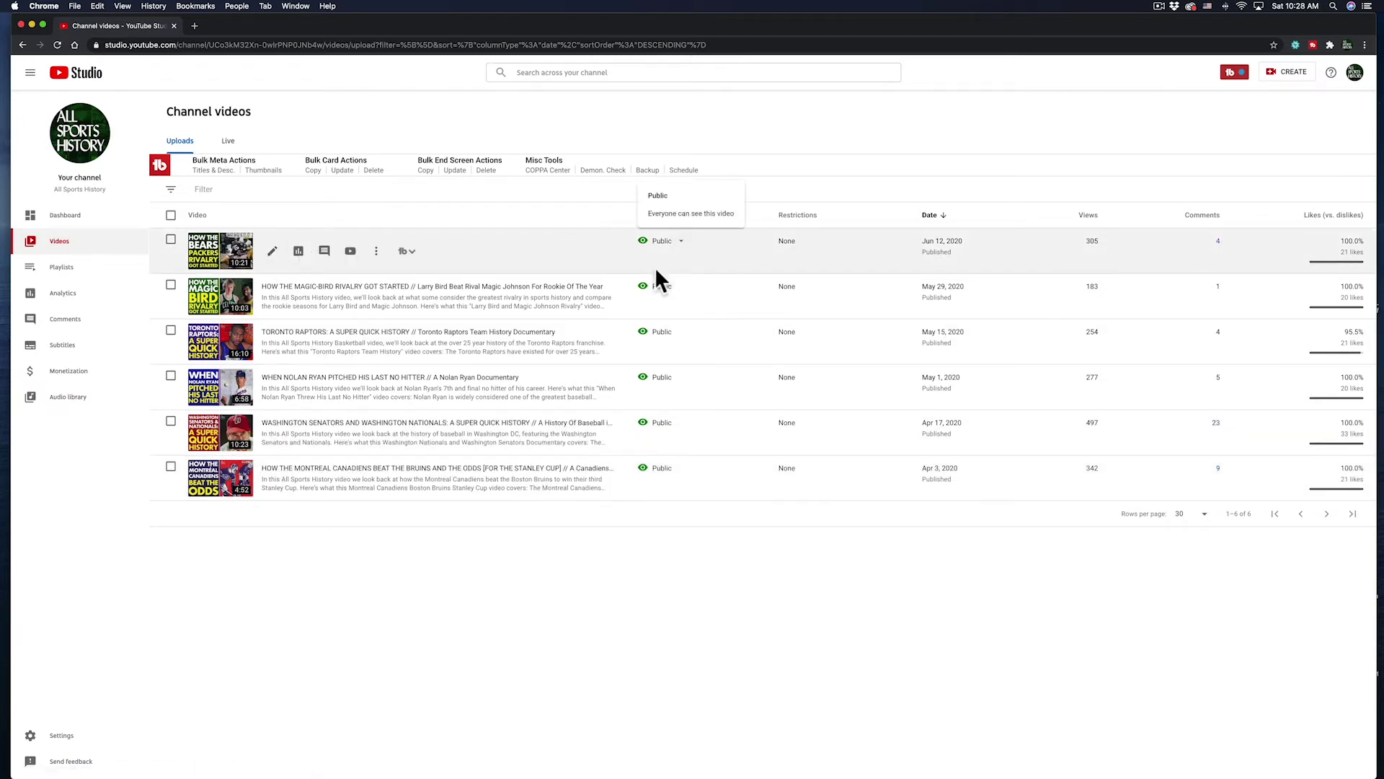
pyautogui.click(272, 251)
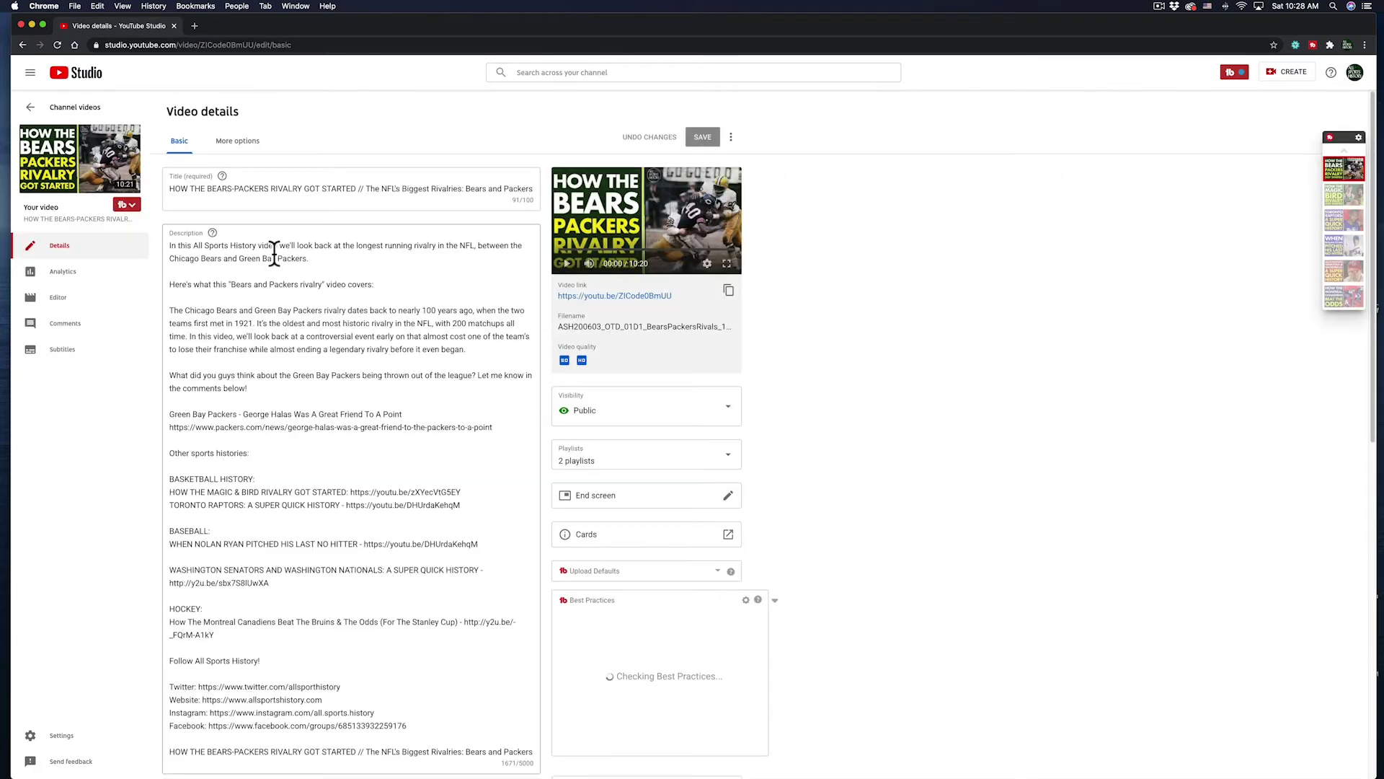
pyautogui.click(53, 353)
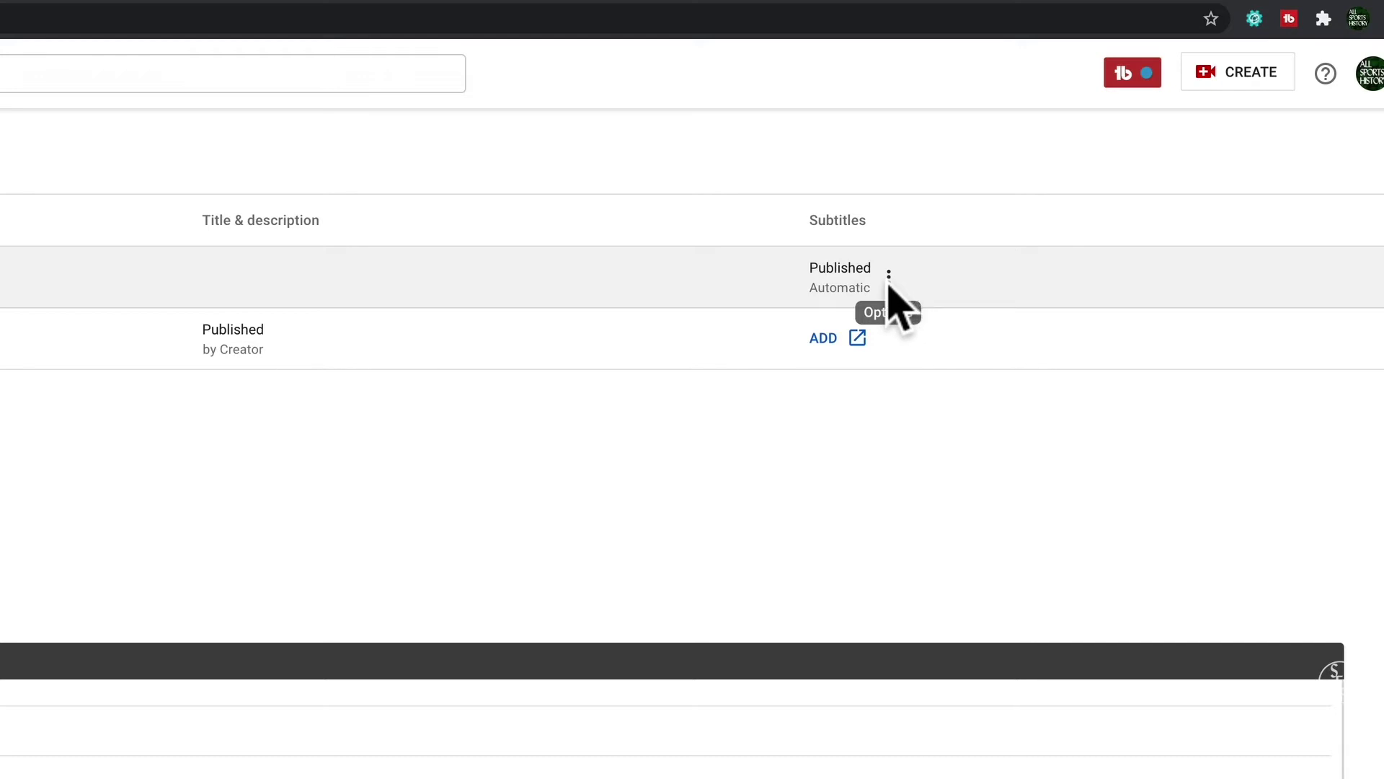
pyautogui.click(889, 278)
pyautogui.click(898, 308)
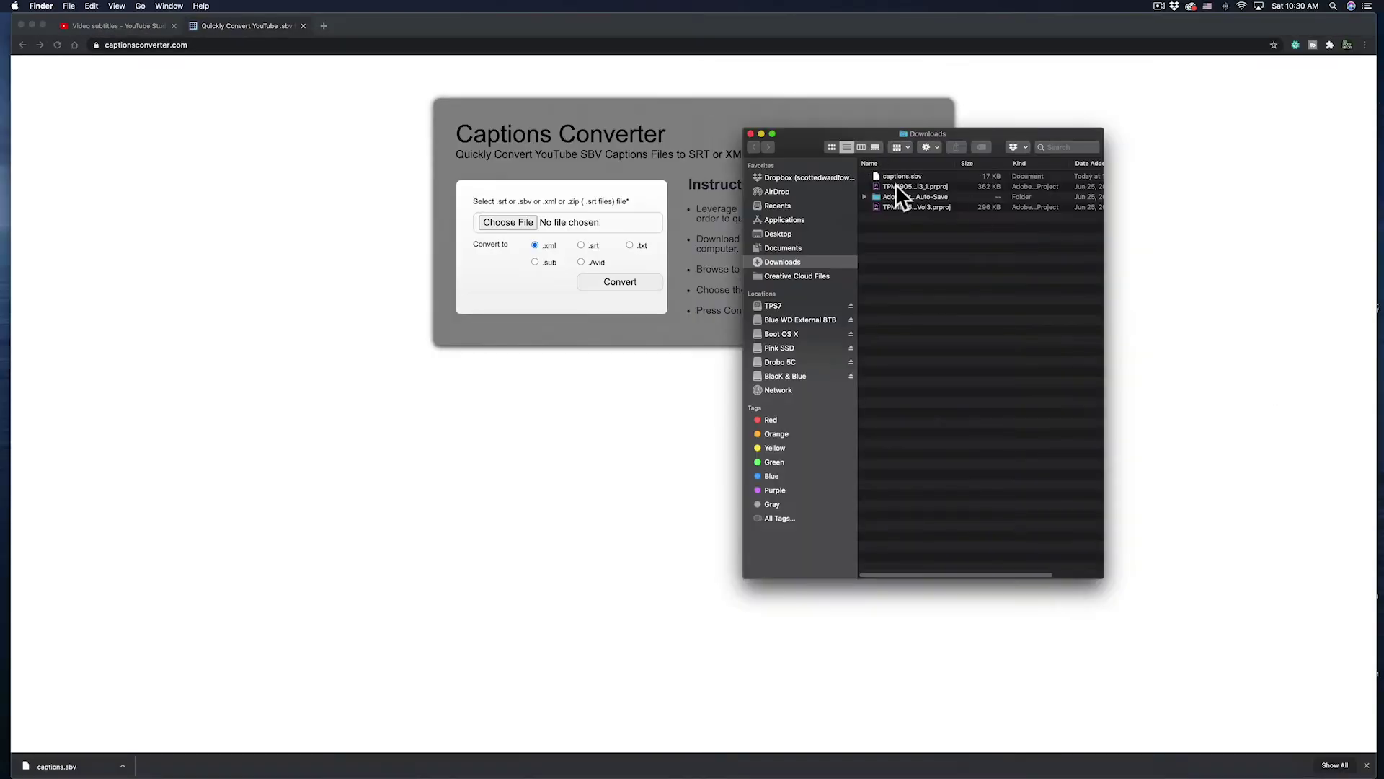
# Convert captions.sbv to an .srt file in Captions Converter, then return to Premiere.
pyautogui.moveTo(898, 177); pyautogui.dragTo(549, 208)
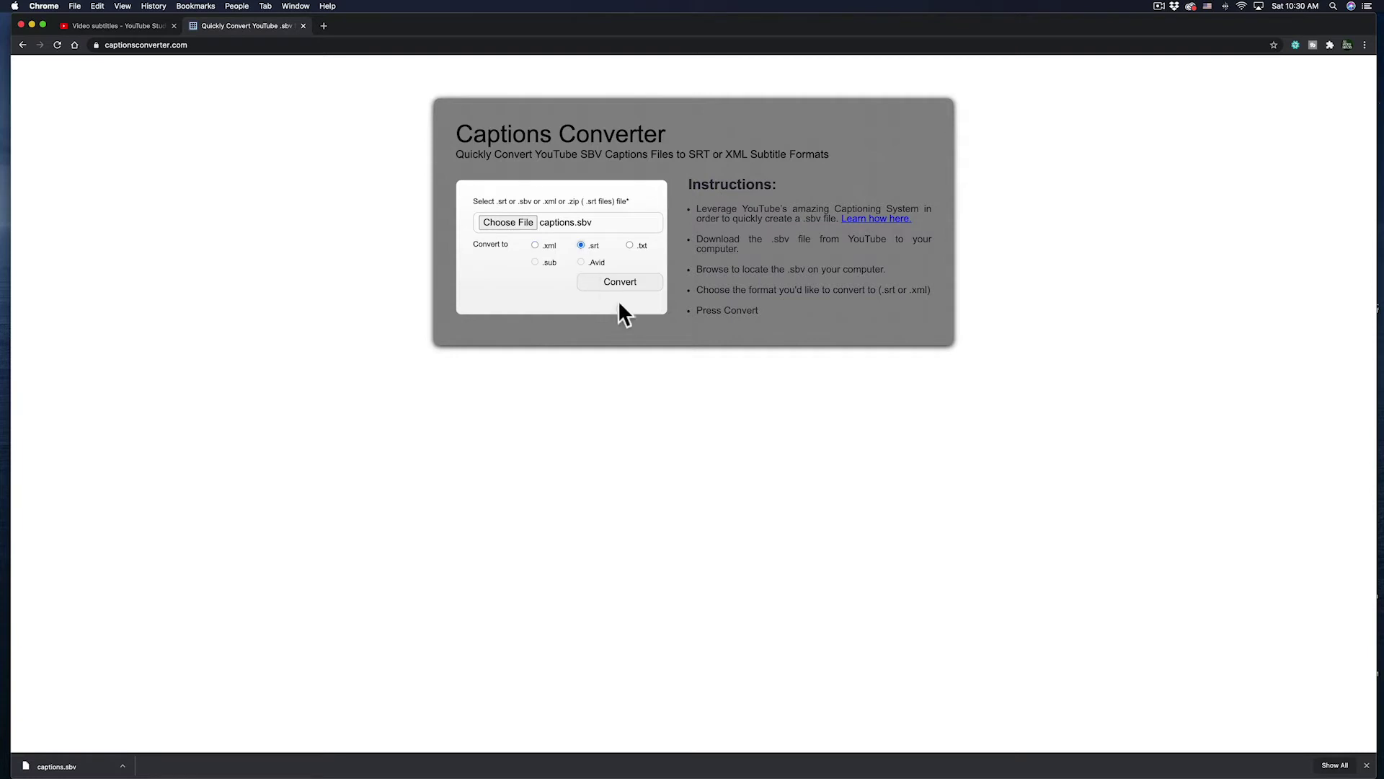
pyautogui.click(623, 282)
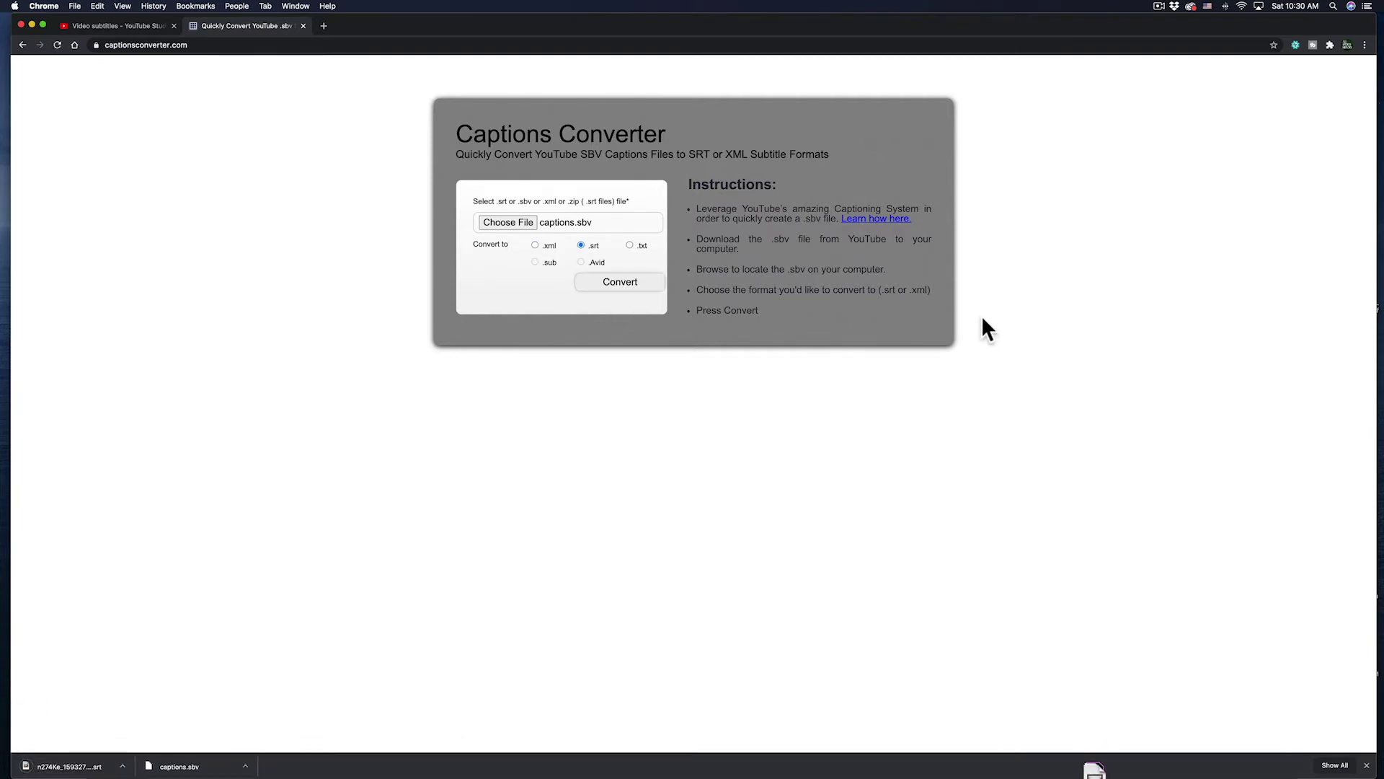
pyautogui.click(32, 22)
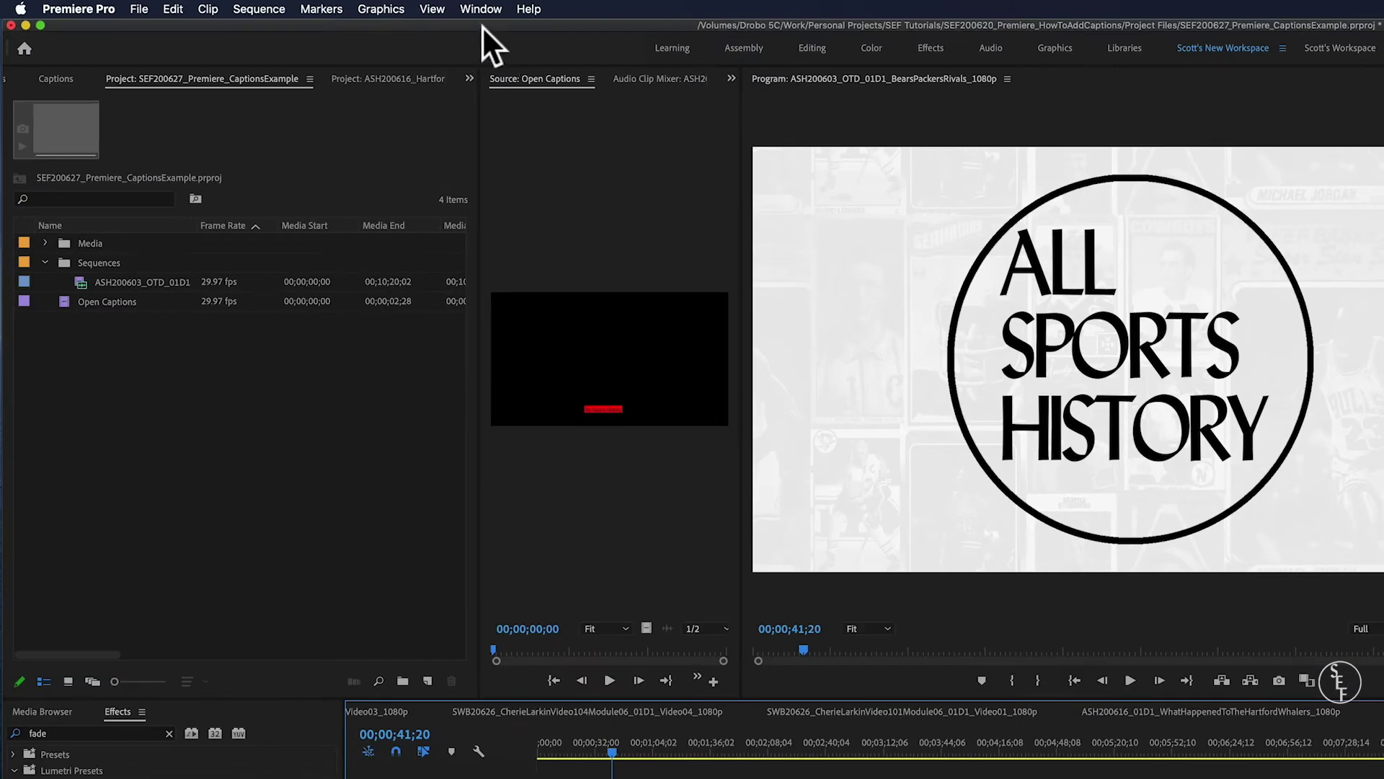
# Bring the Captions panel to the front of its panel group.
pyautogui.click(478, 8)
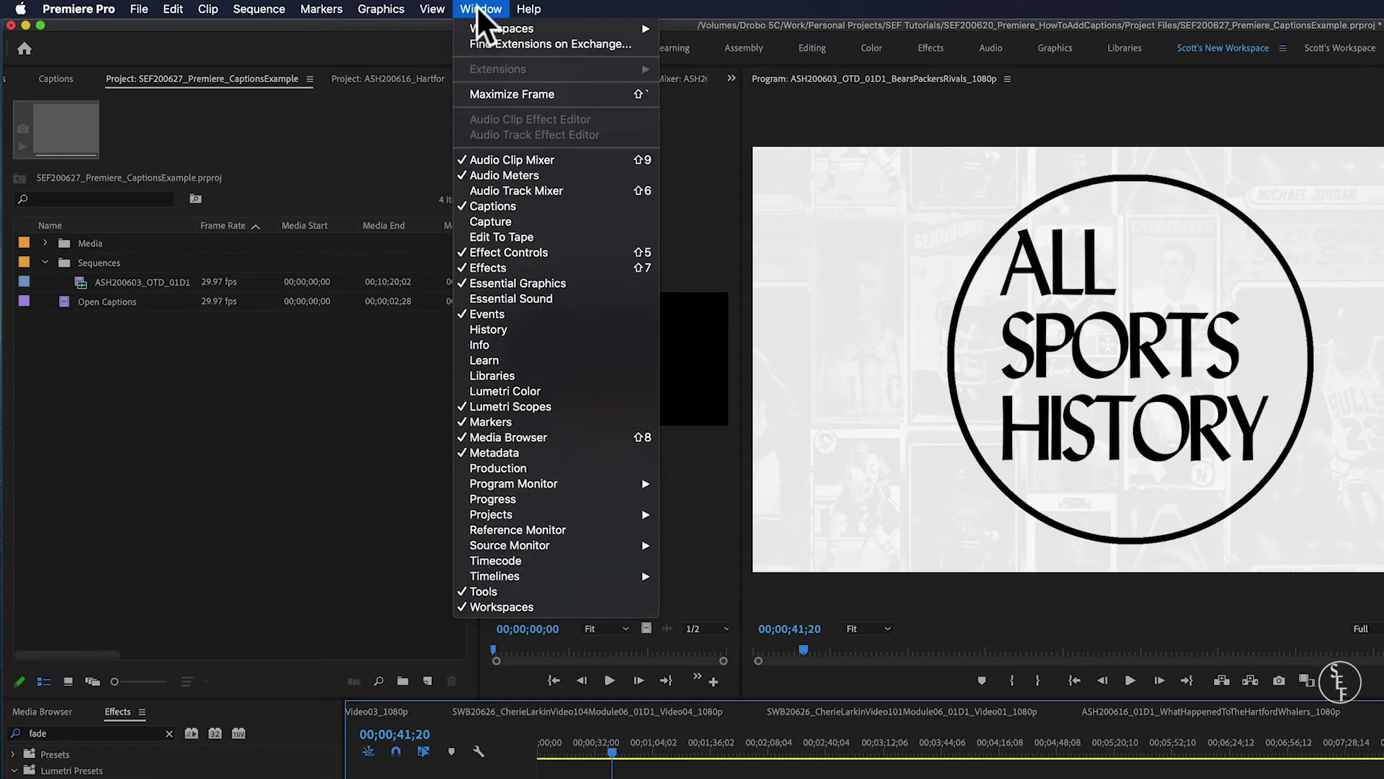
pyautogui.click(507, 208)
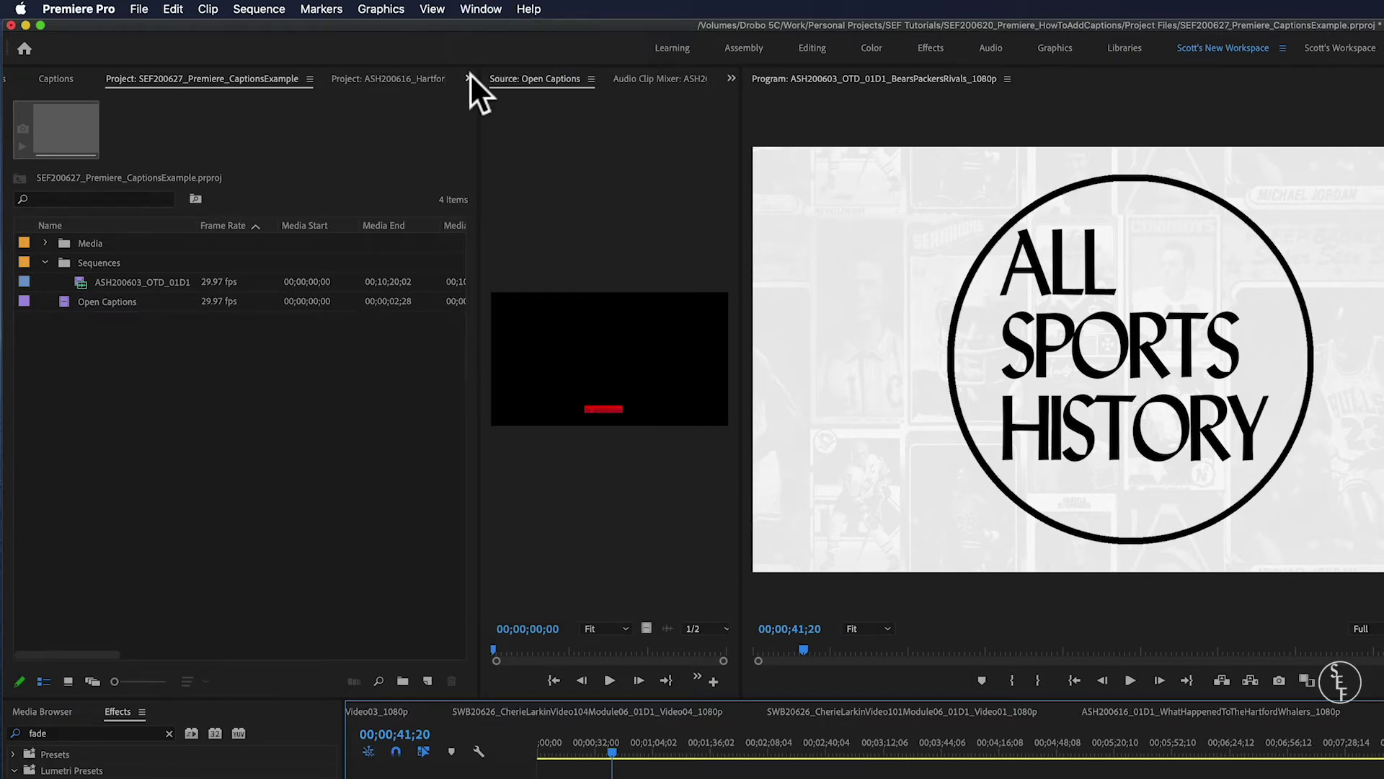
pyautogui.click(469, 77)
pyautogui.click(497, 170)
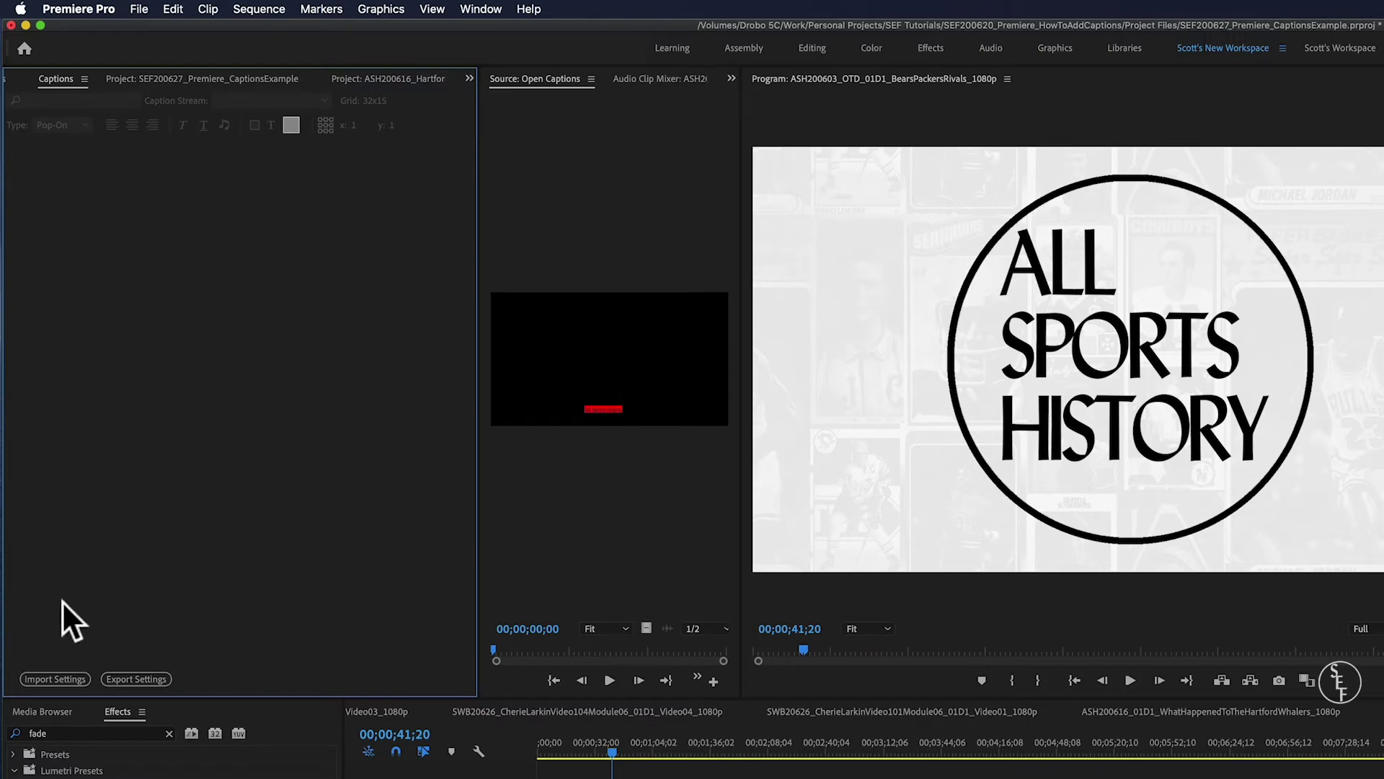
# Set caption import to Open Captions, 29.97 fps Non-Drop-Frame and Square Pixels (1.0), then close the settings.
pyautogui.click(53, 681)
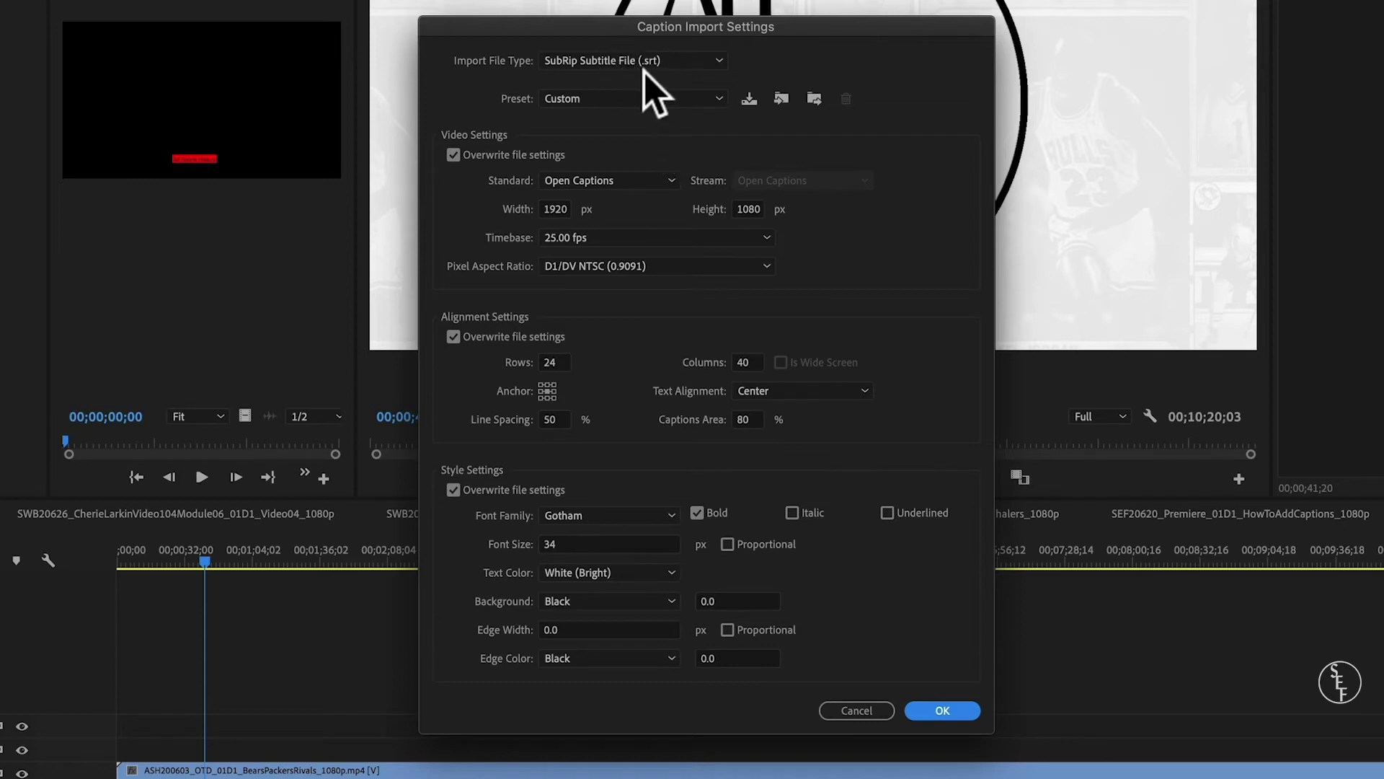
pyautogui.click(620, 99)
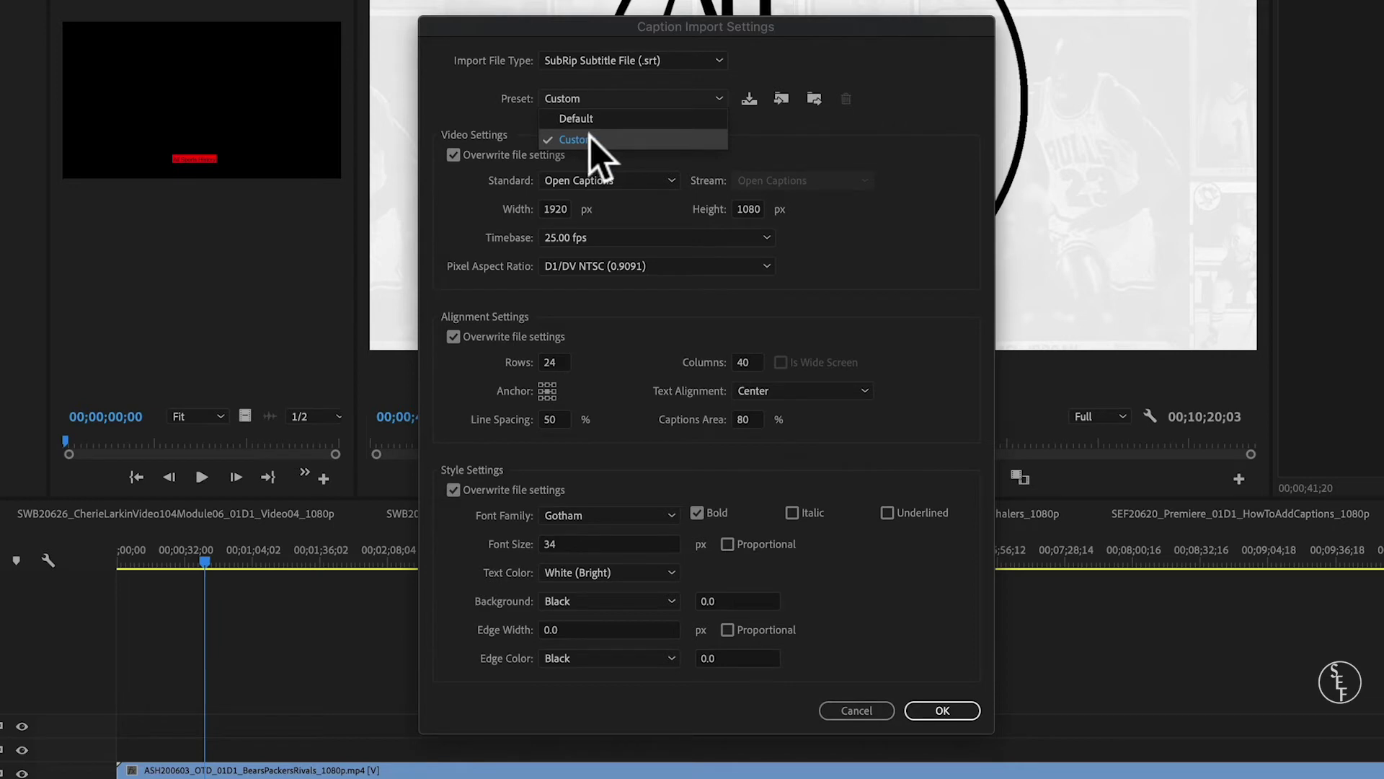
pyautogui.click(883, 162)
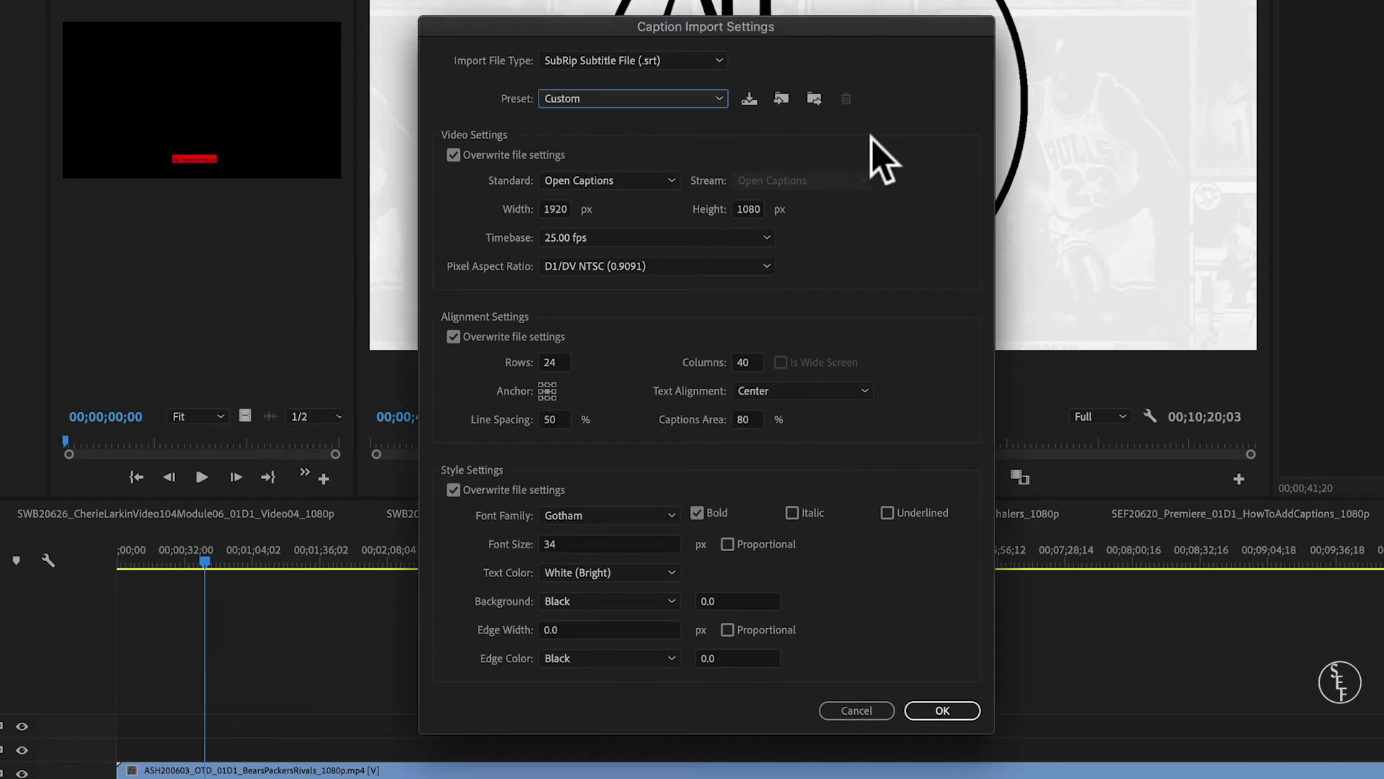
pyautogui.click(636, 184)
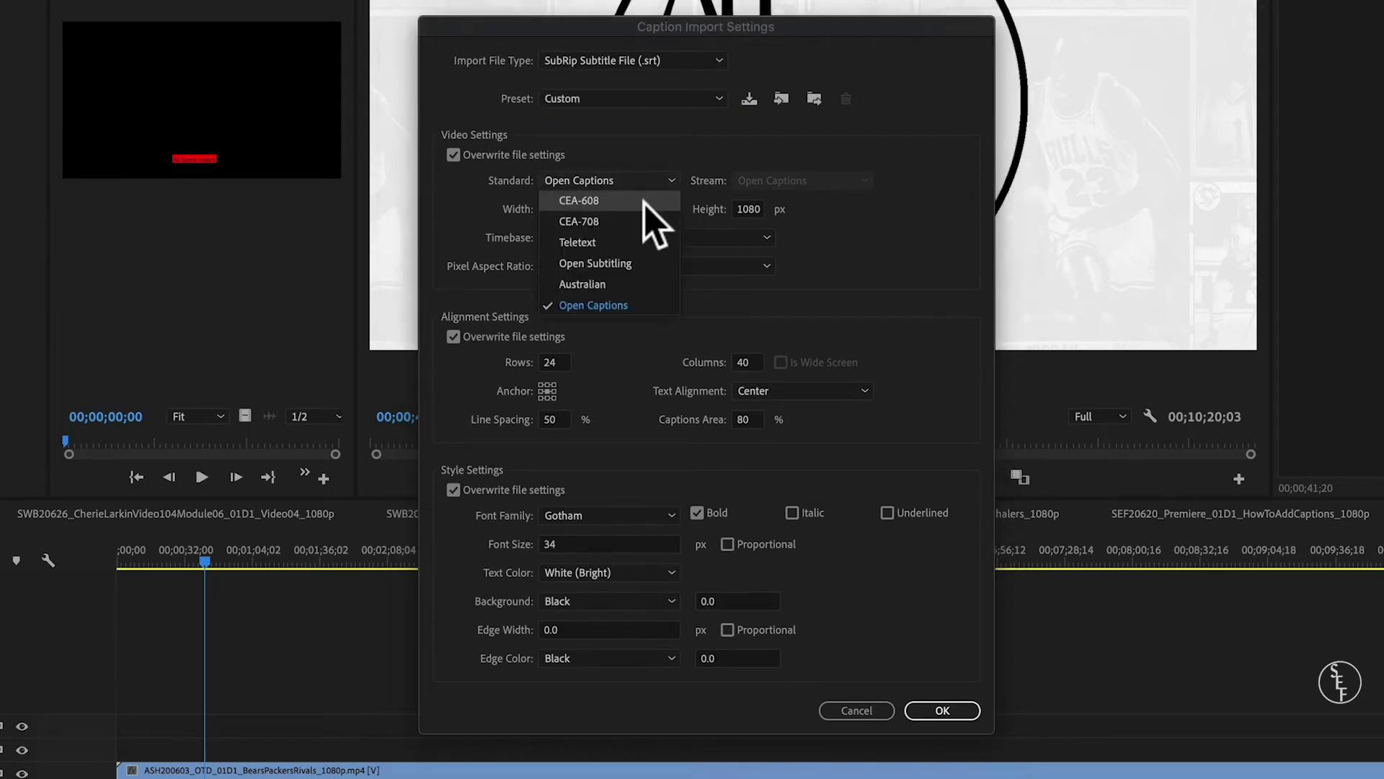
pyautogui.click(634, 299)
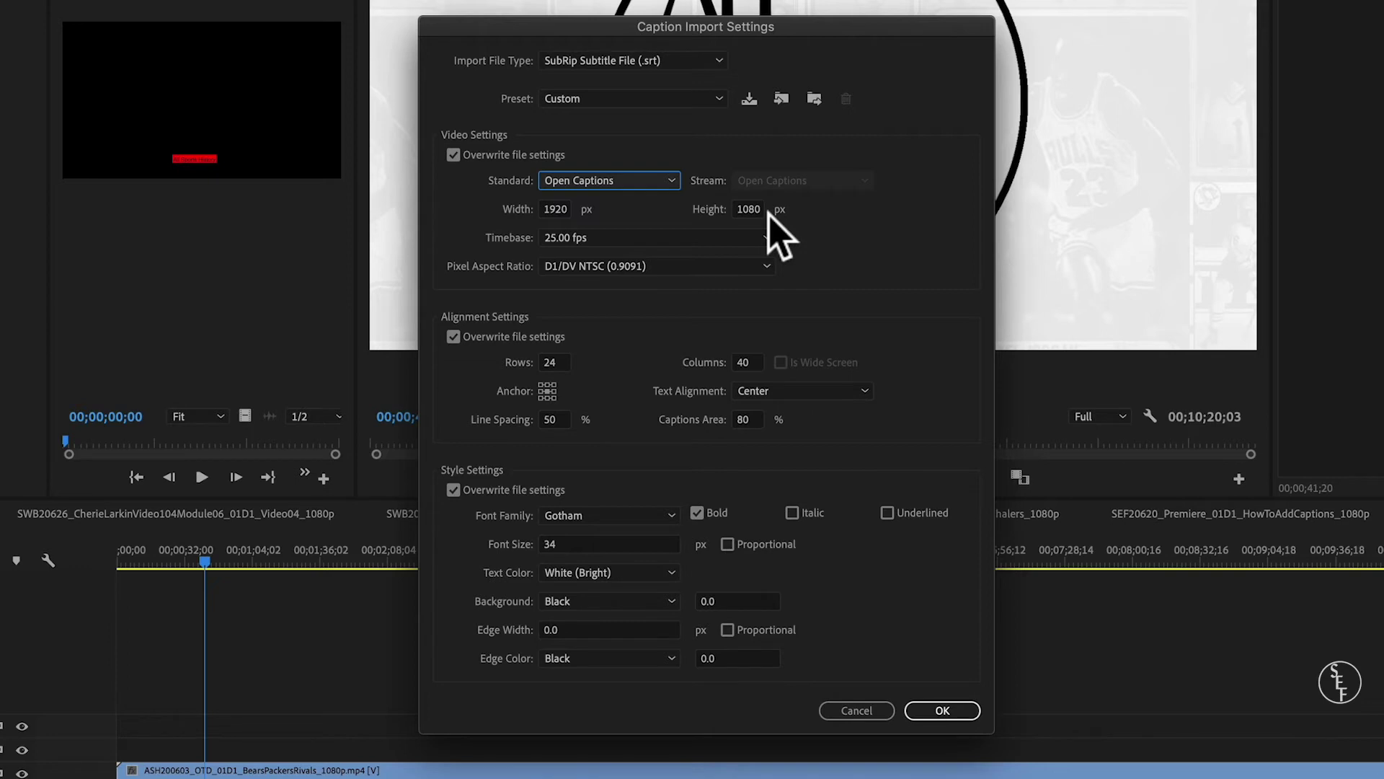
pyautogui.click(754, 238)
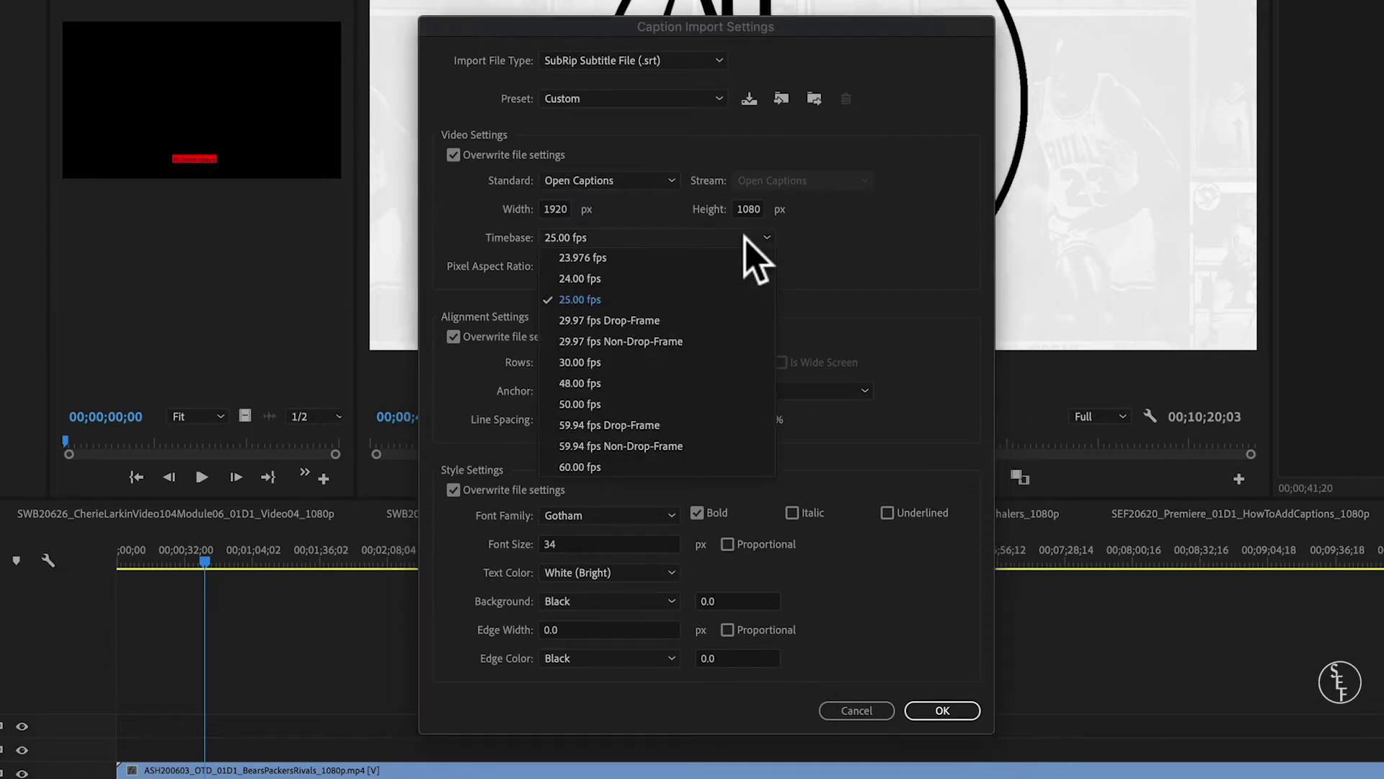
pyautogui.click(674, 341)
pyautogui.click(658, 268)
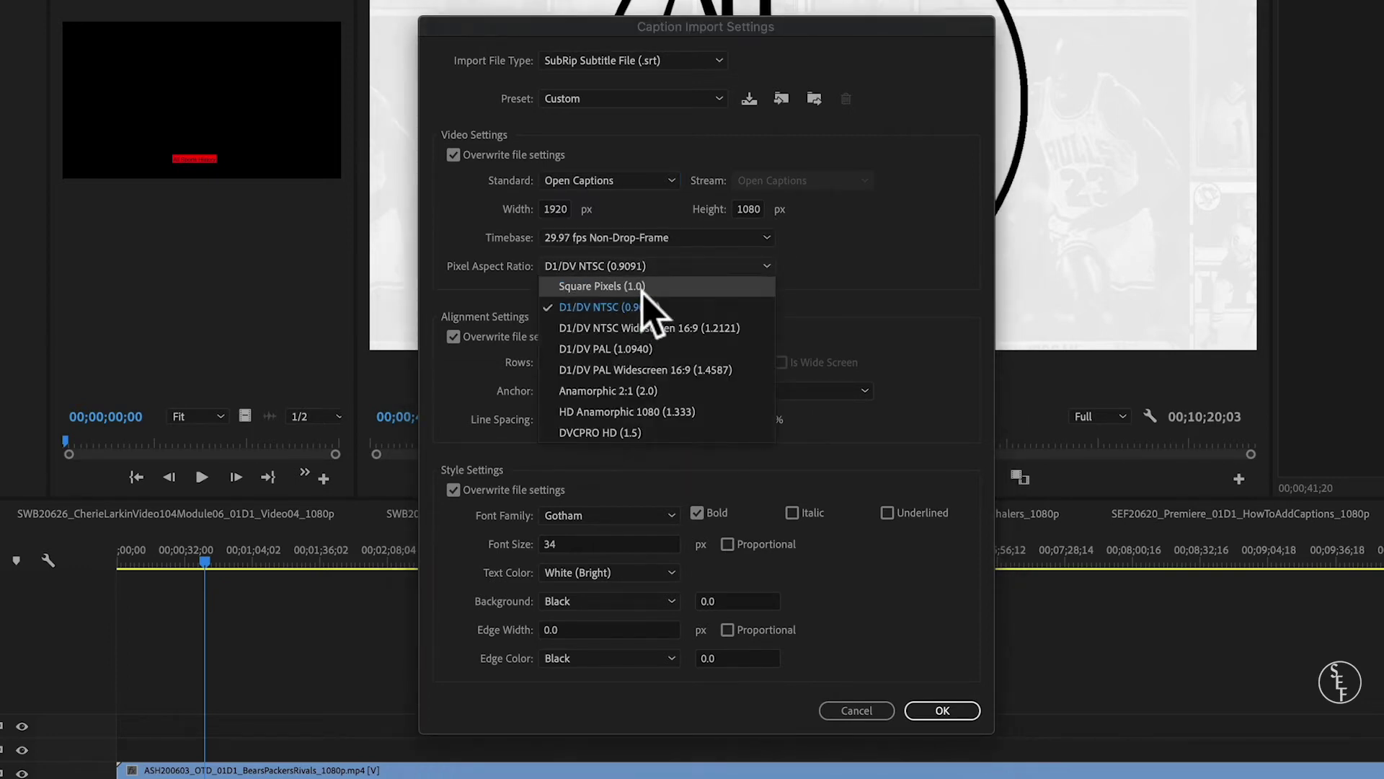
pyautogui.click(667, 283)
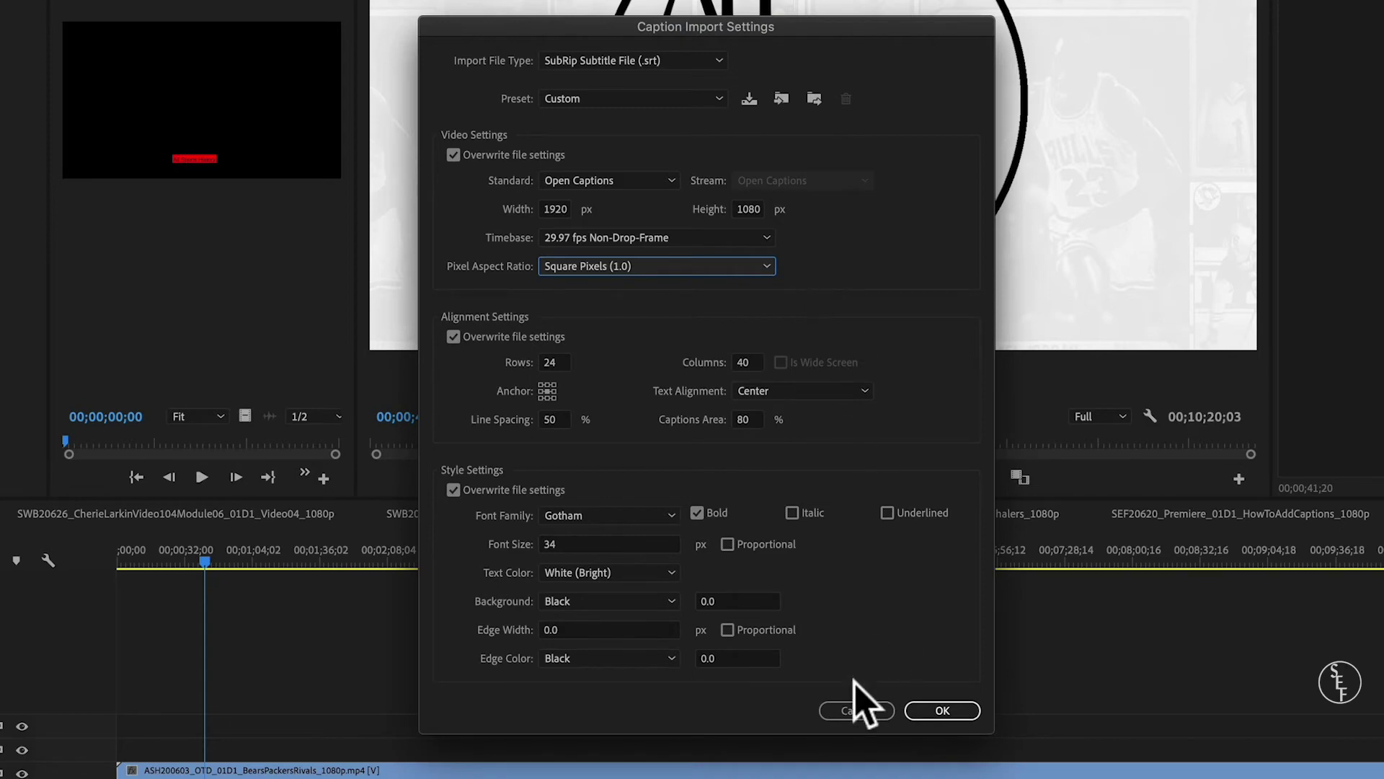
pyautogui.click(856, 710)
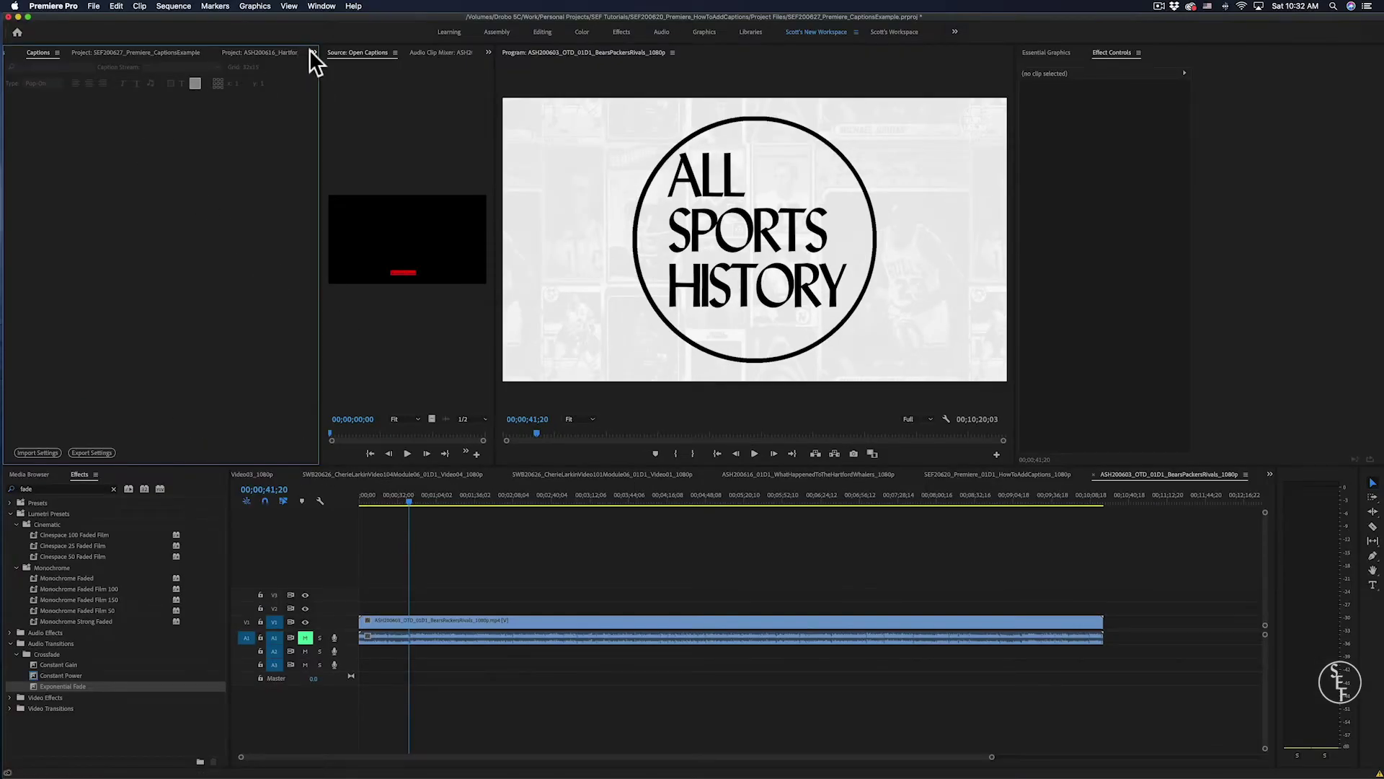
# Open the sequence's Sequence Settings from the Project panel to check its 1920×1080, 29.97 fps format.
pyautogui.click(312, 52)
pyautogui.click(339, 112)
pyautogui.rightClick(71, 192)
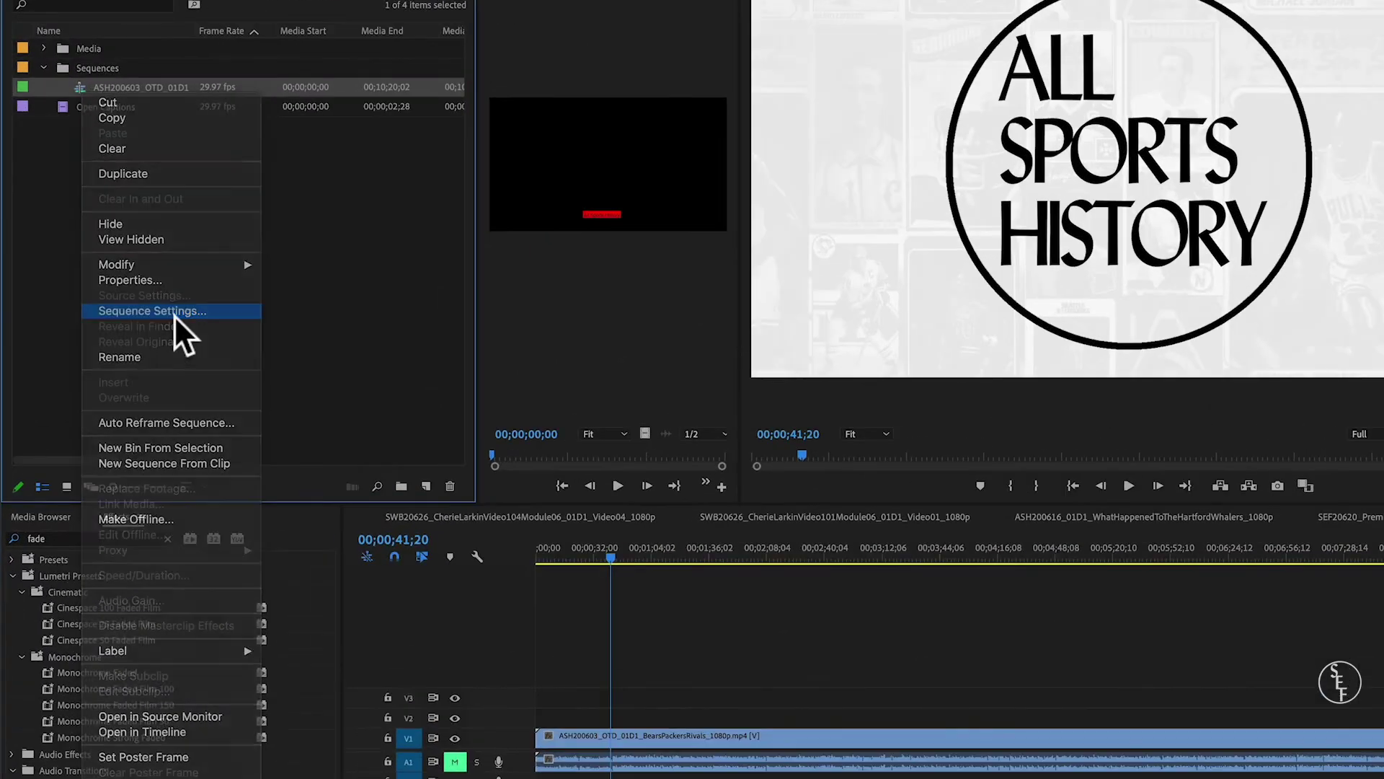
pyautogui.click(124, 345)
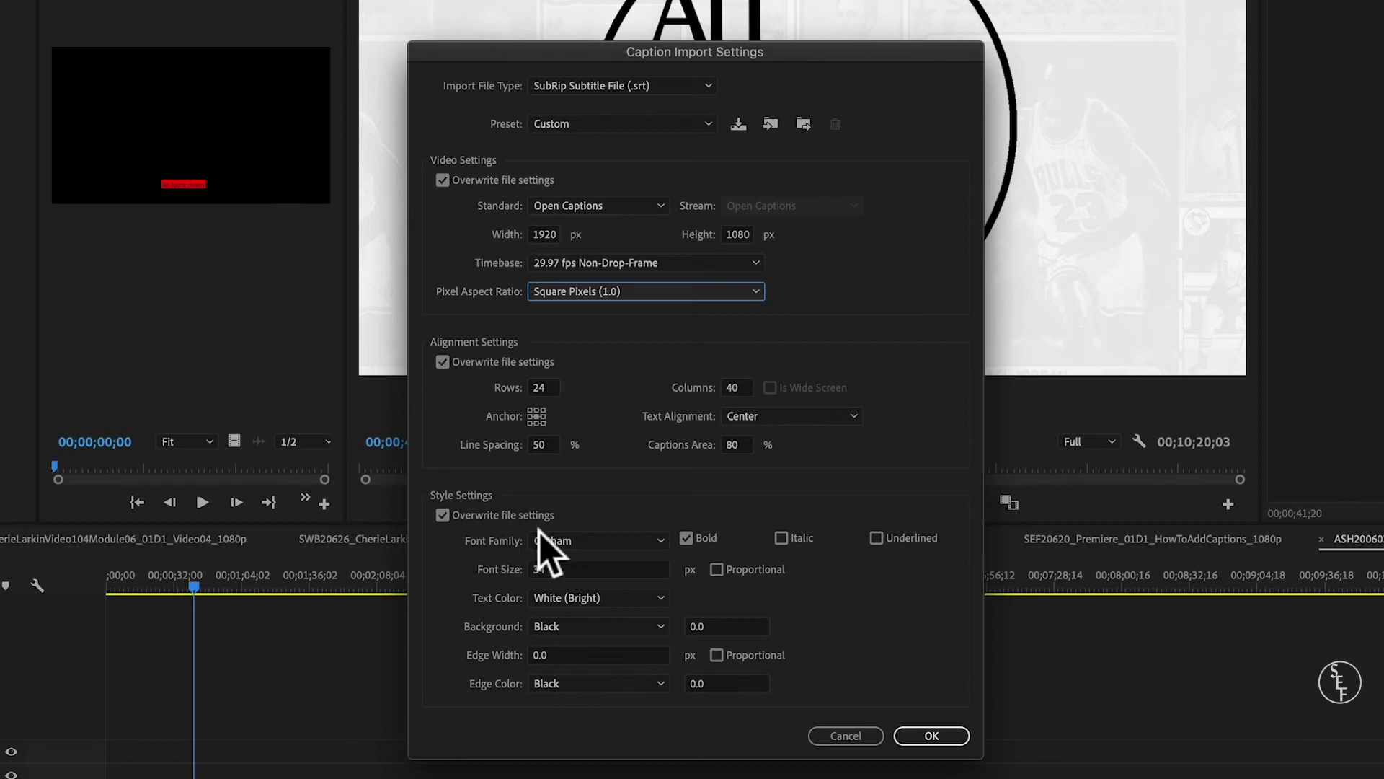
# Change the caption import font family from Gotham to Arial.
pyautogui.click(587, 542)
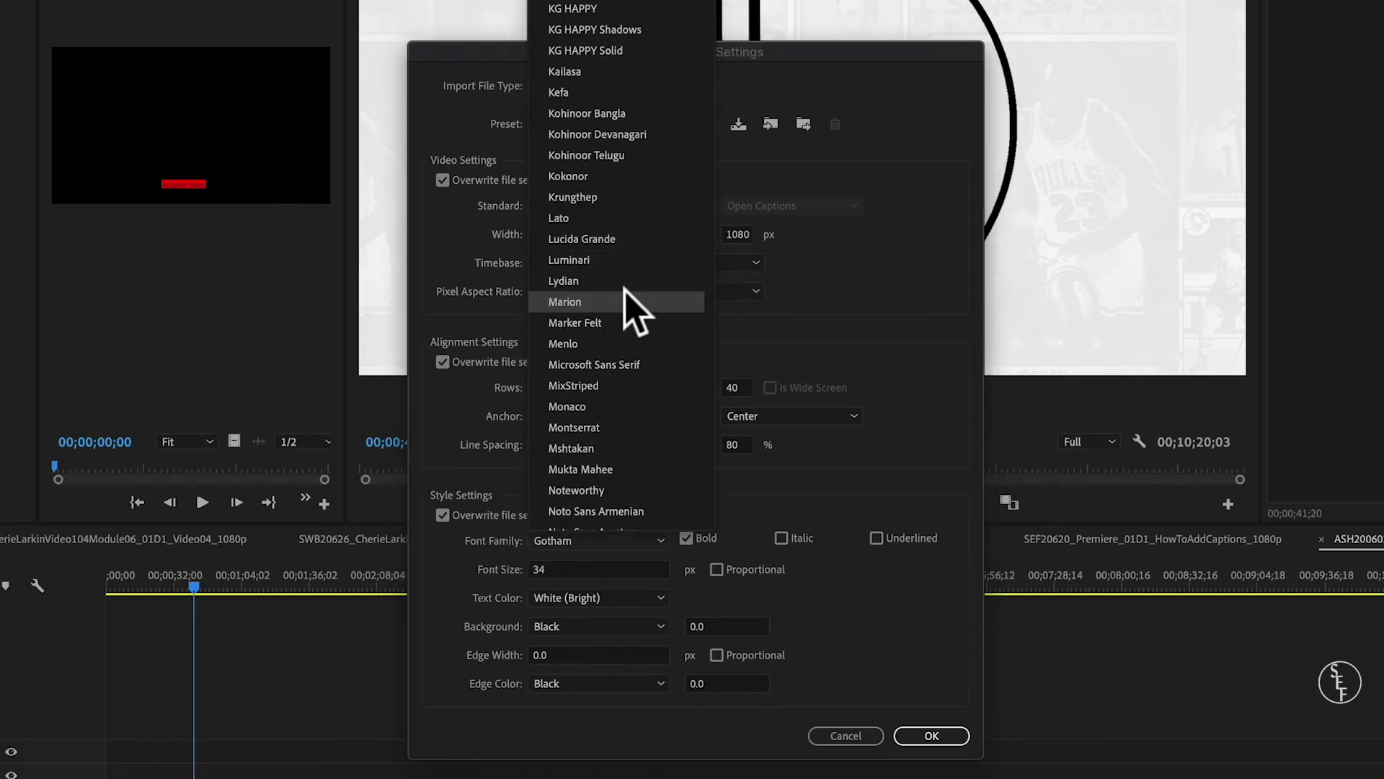
pyautogui.scroll(15, 633, 308)
pyautogui.click(570, 2)
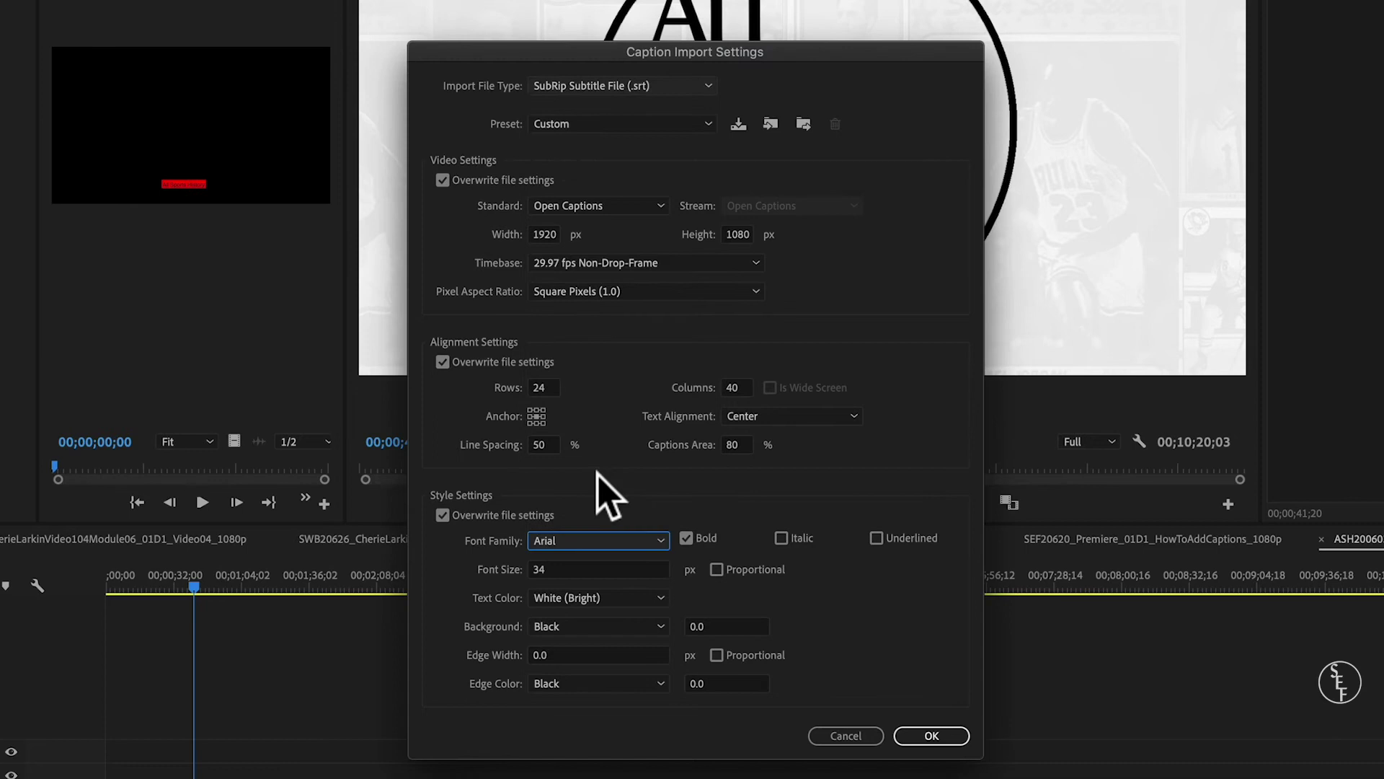
# Keep White (Bright) caption text on a Black background and confirm the import settings.
pyautogui.click(593, 598)
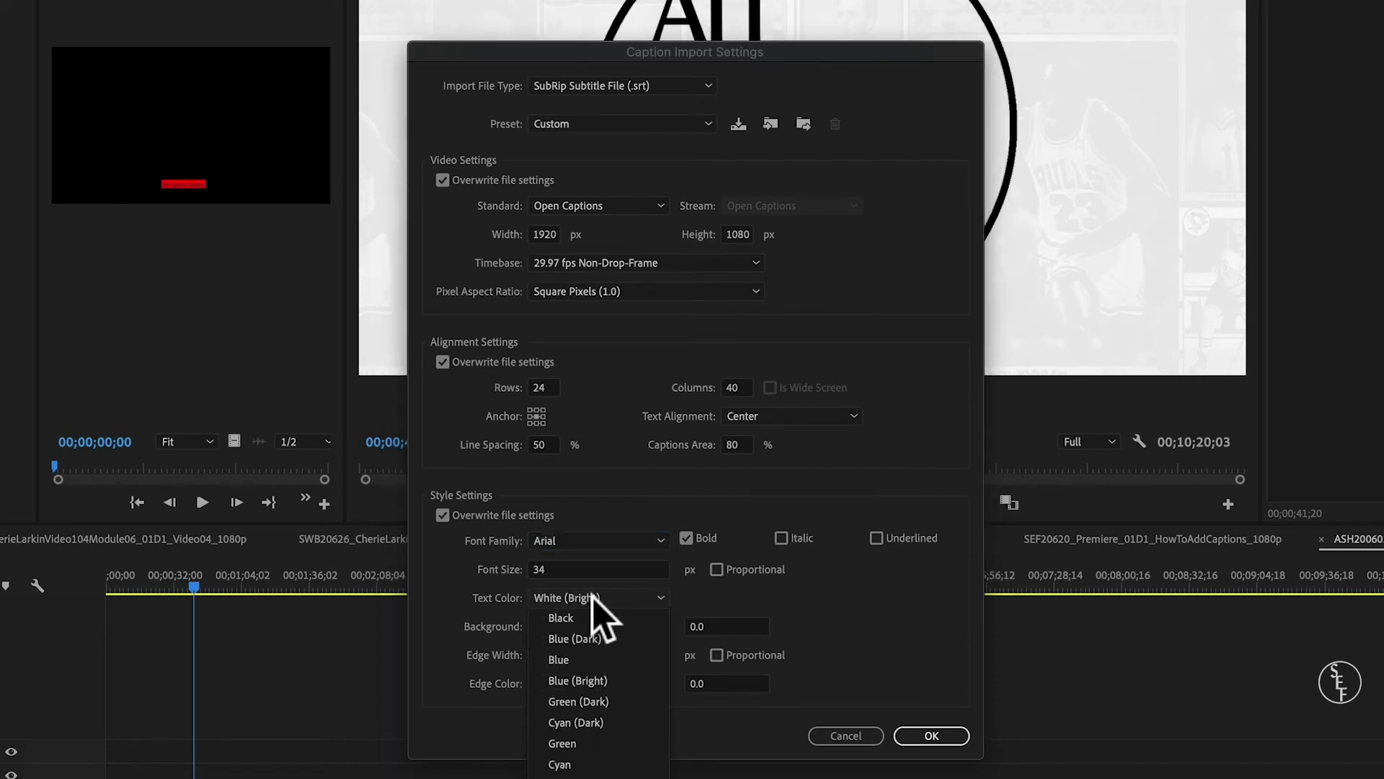
pyautogui.click(837, 574)
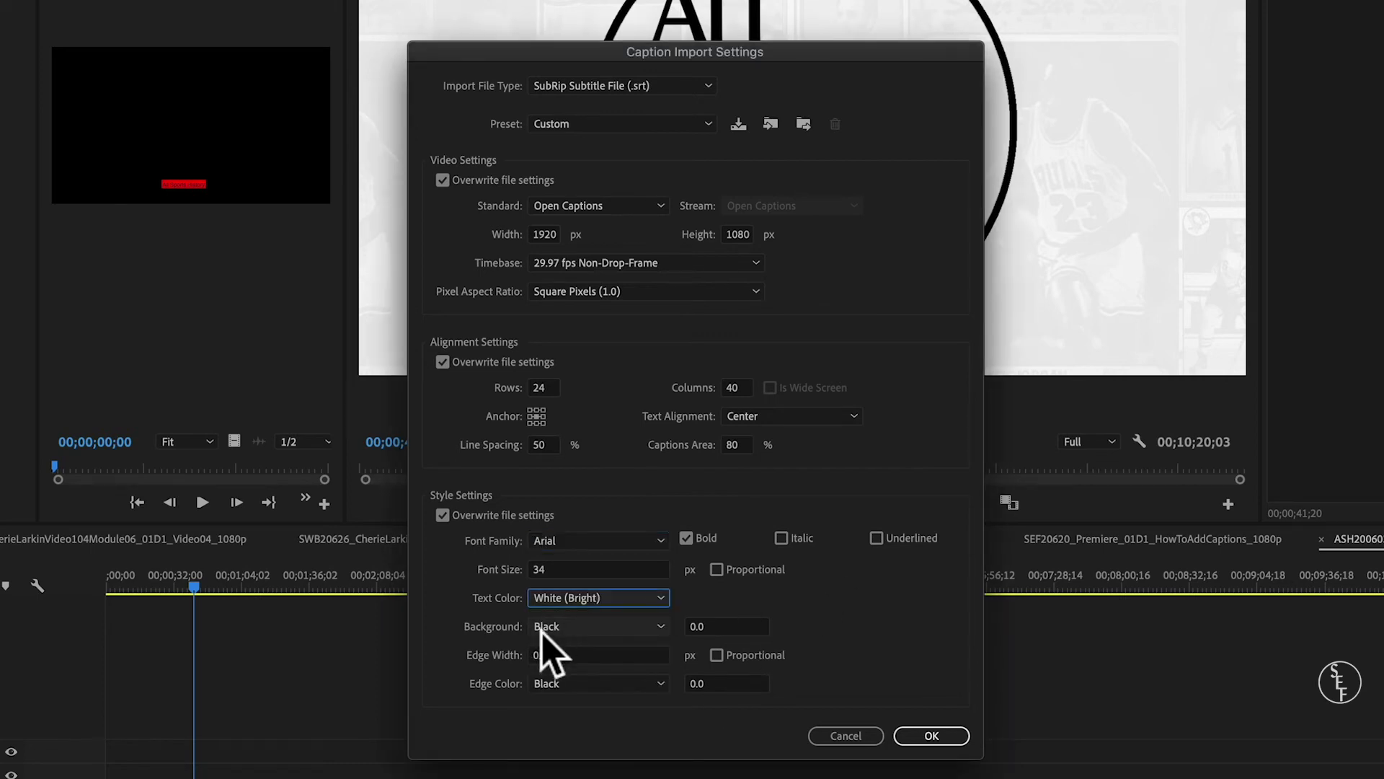
pyautogui.click(580, 627)
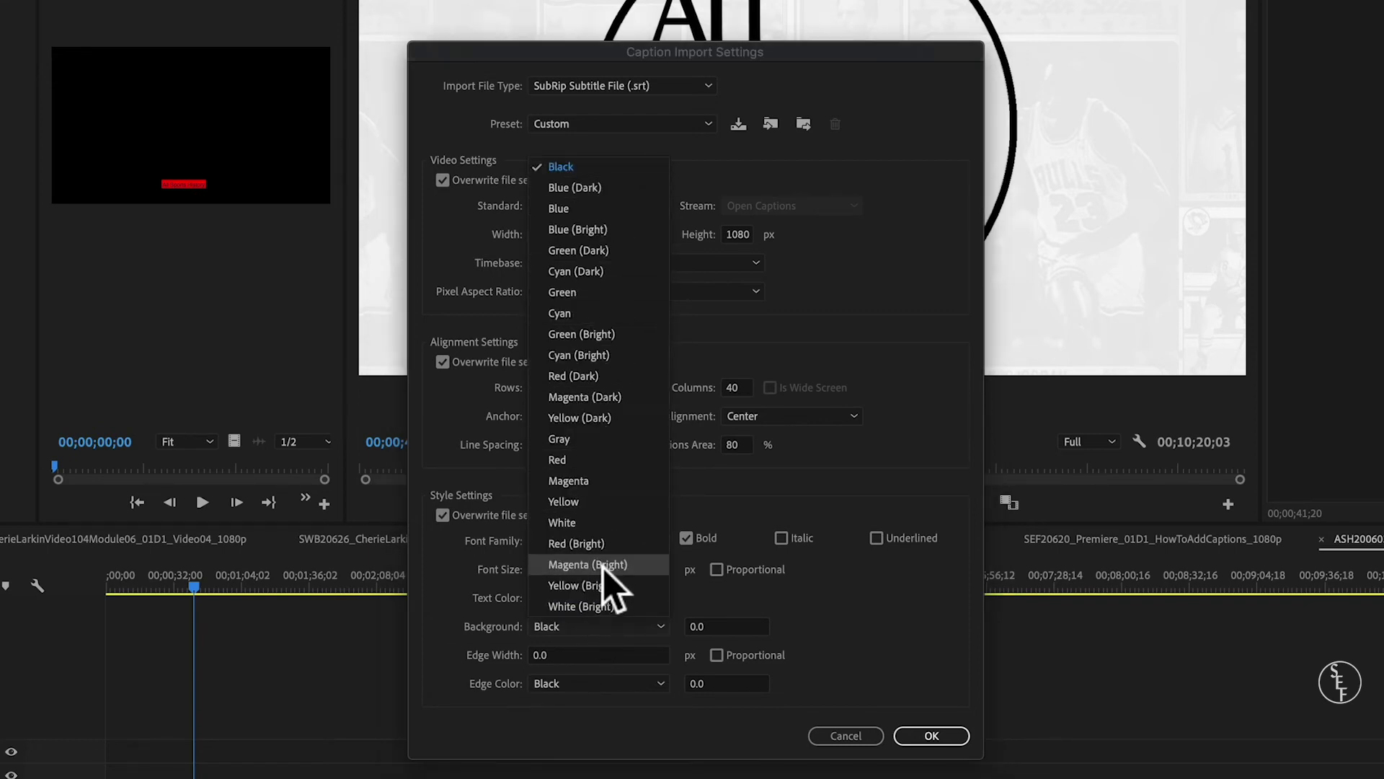
pyautogui.click(942, 596)
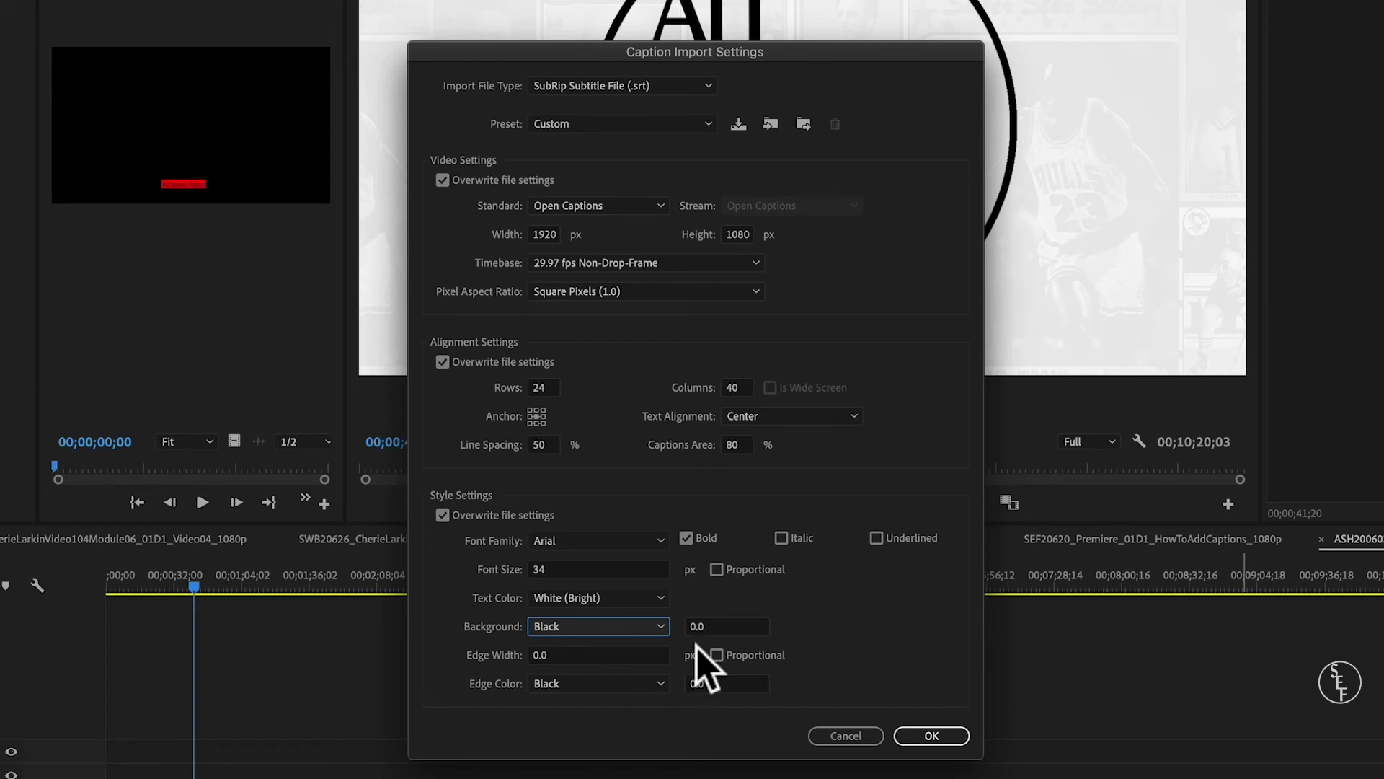
pyautogui.click(927, 736)
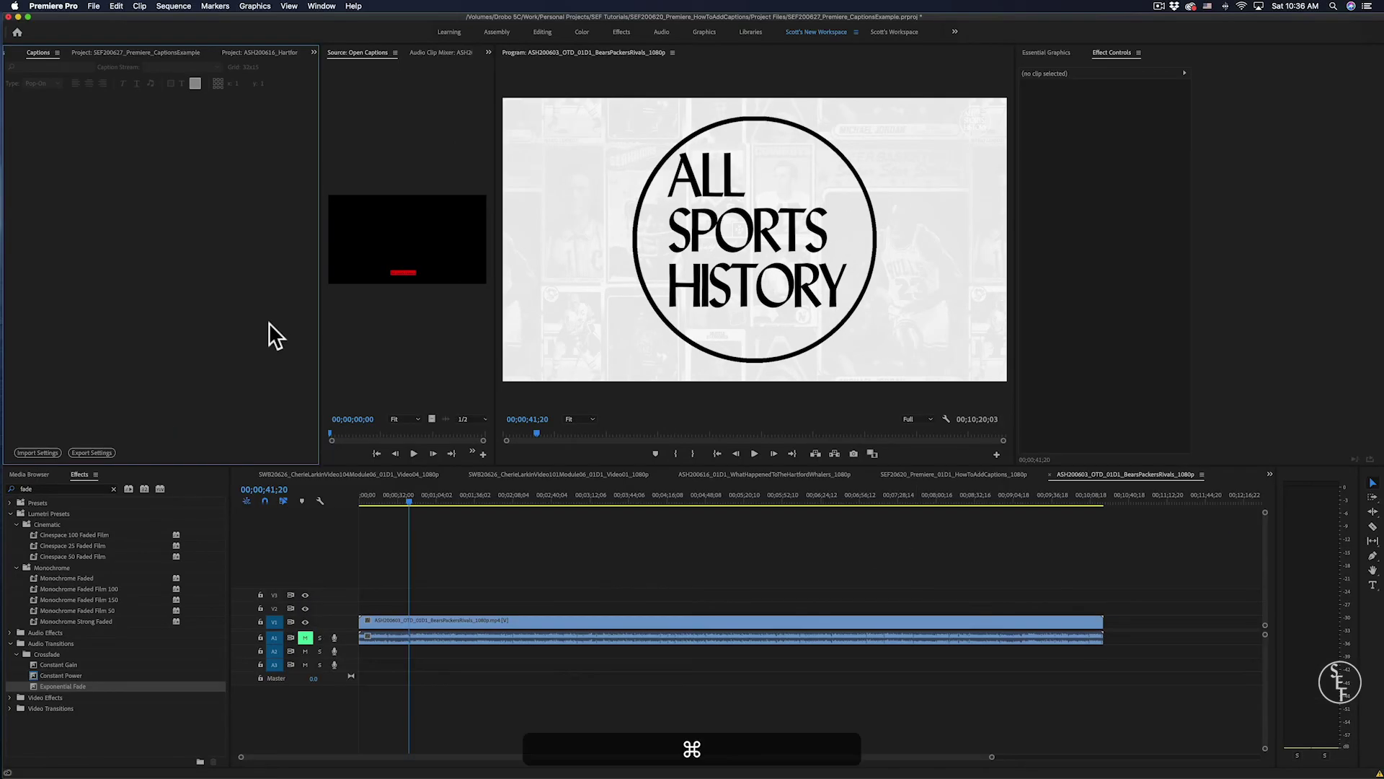
# Import the .srt subtitle file and place it above the video, with the playhead at the start.
pyautogui.press('super+i')
pyautogui.click(472, 153)
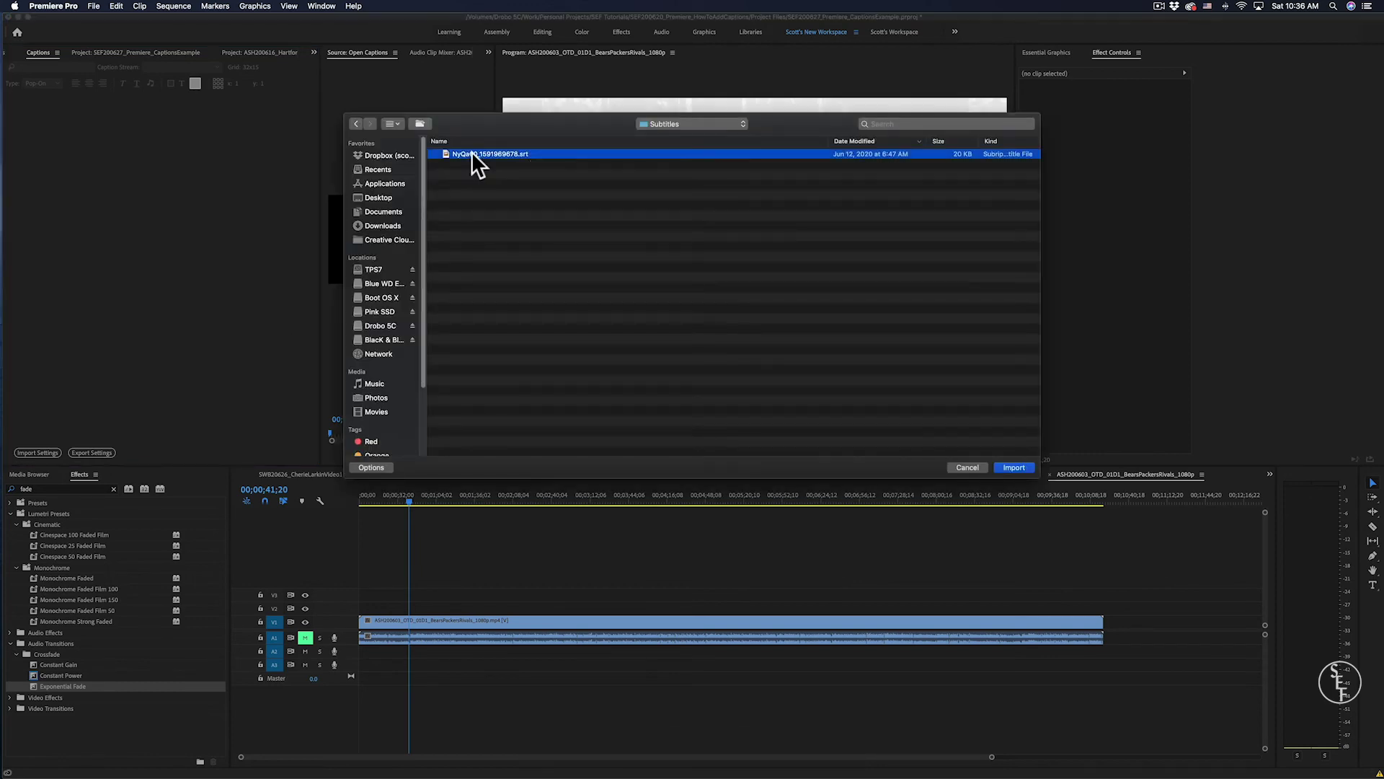
pyautogui.click(1015, 468)
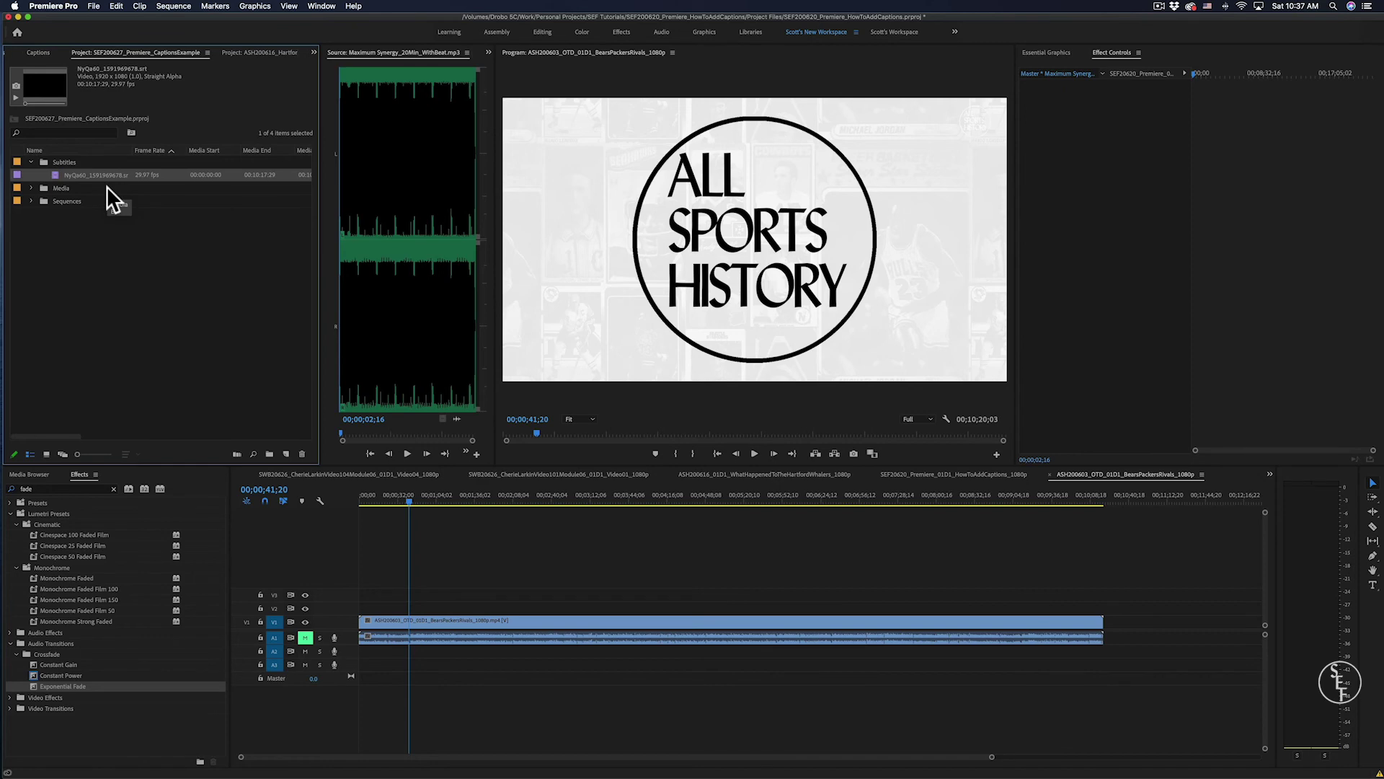
pyautogui.moveTo(106, 186); pyautogui.dragTo(367, 609)
pyautogui.click(360, 498)
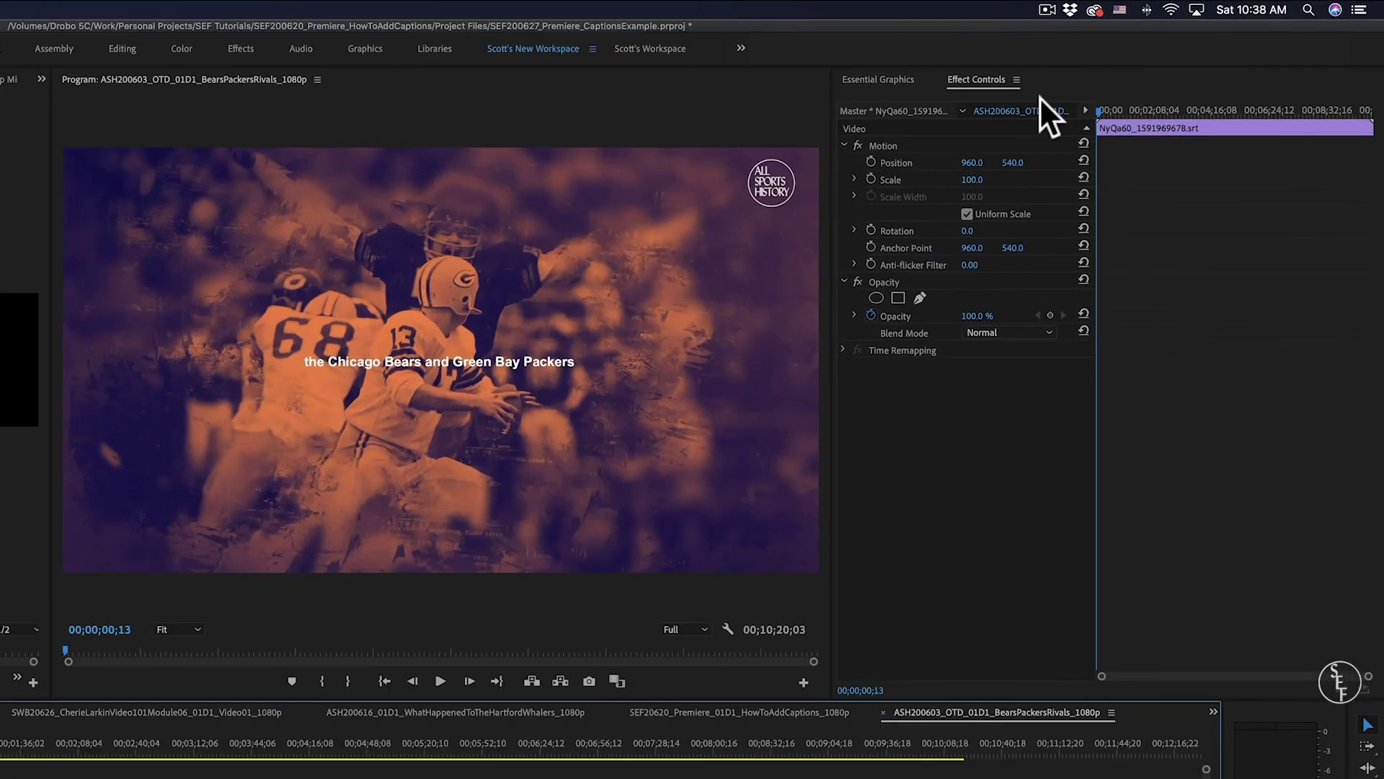
# Move the captions to position 960, 966 and preview them further along the sequence.
pyautogui.moveTo(1015, 162); pyautogui.dragTo(1319, 163)
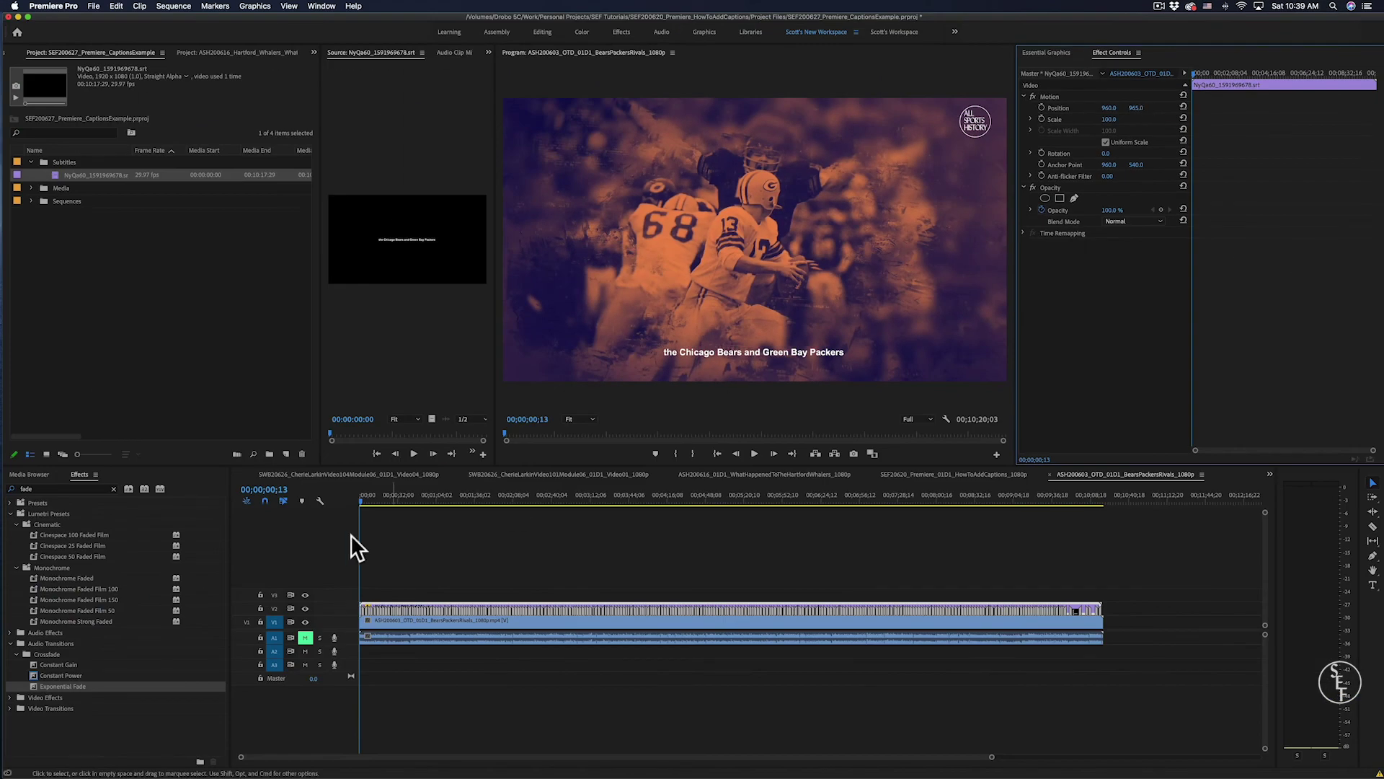
pyautogui.click(365, 497)
pyautogui.moveTo(365, 498); pyautogui.dragTo(390, 493)
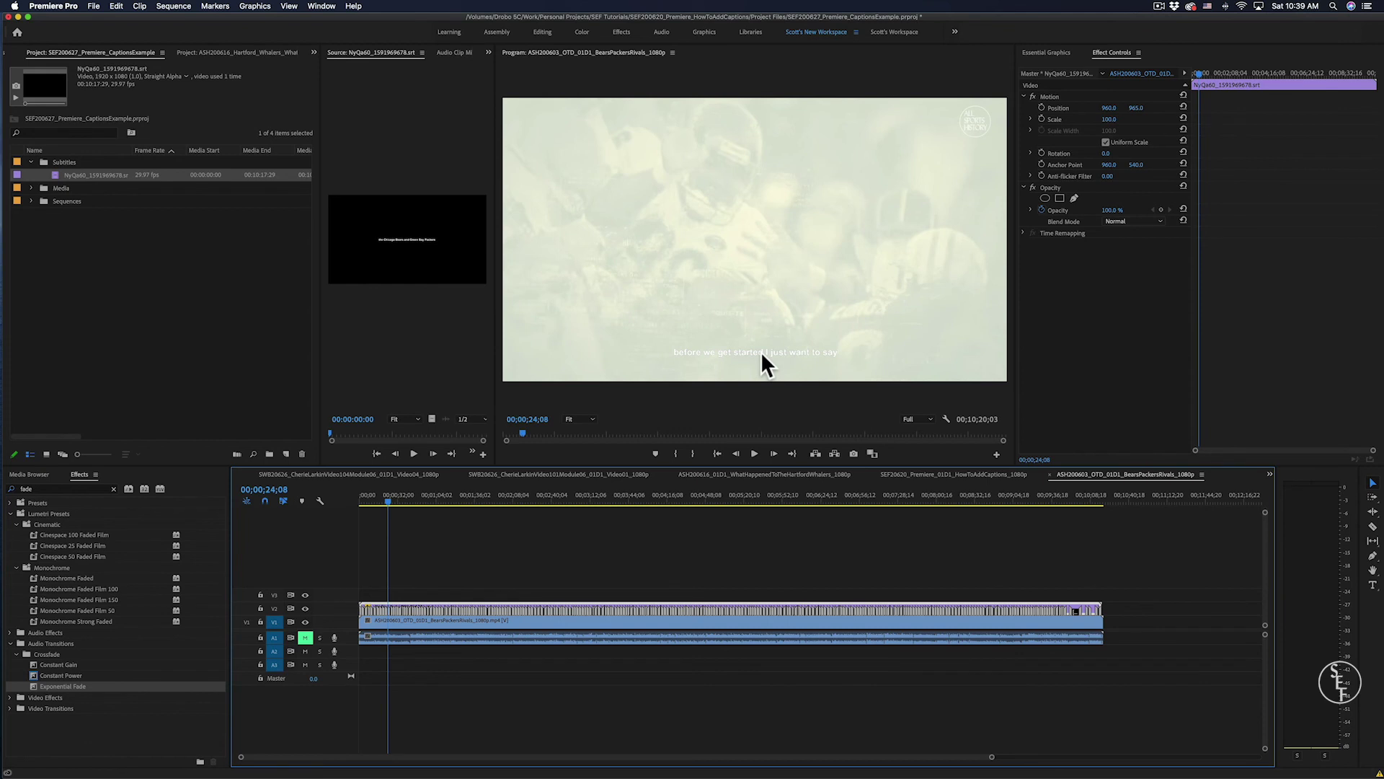
# Set the caption "before we get started I just want to say" text colour to white (FFFFFF).
pyautogui.moveTo(992, 756); pyautogui.dragTo(683, 719)
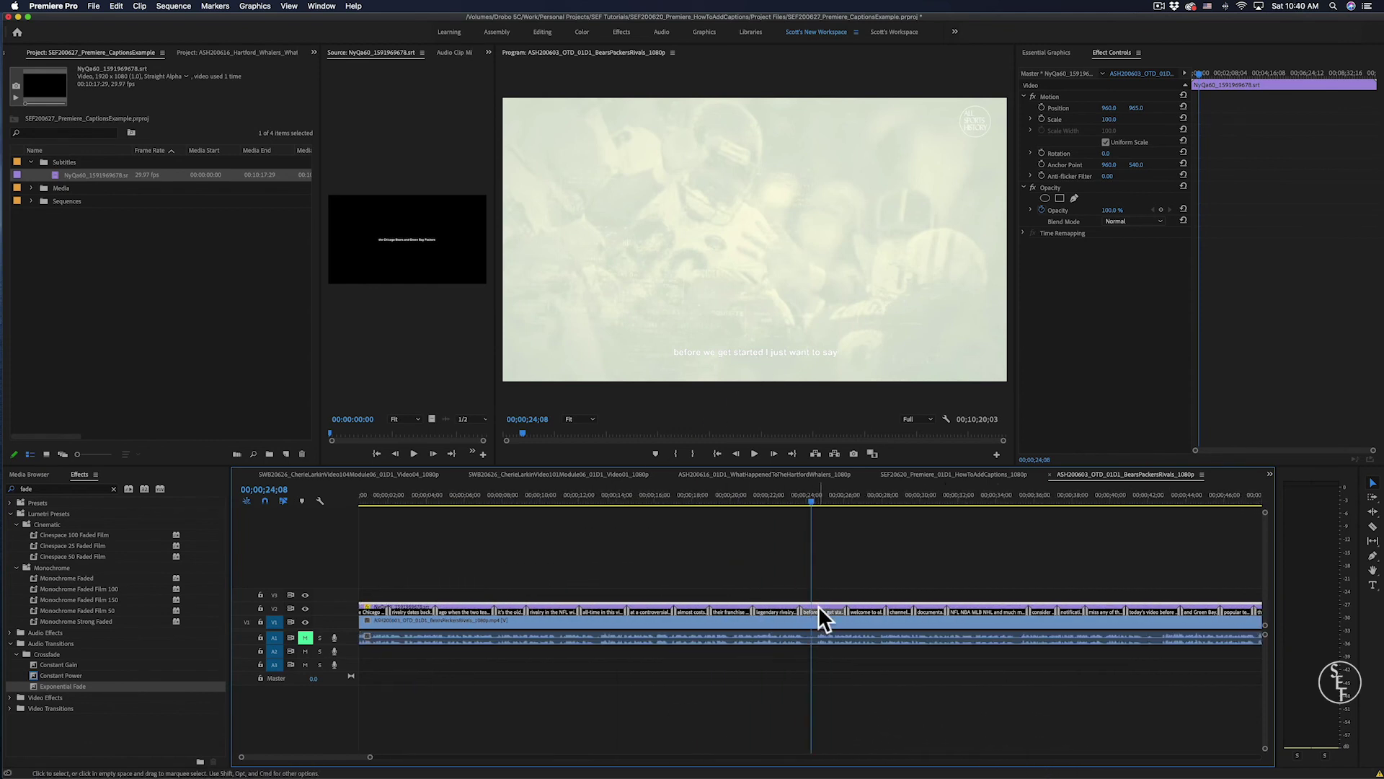
pyautogui.doubleClick(819, 605)
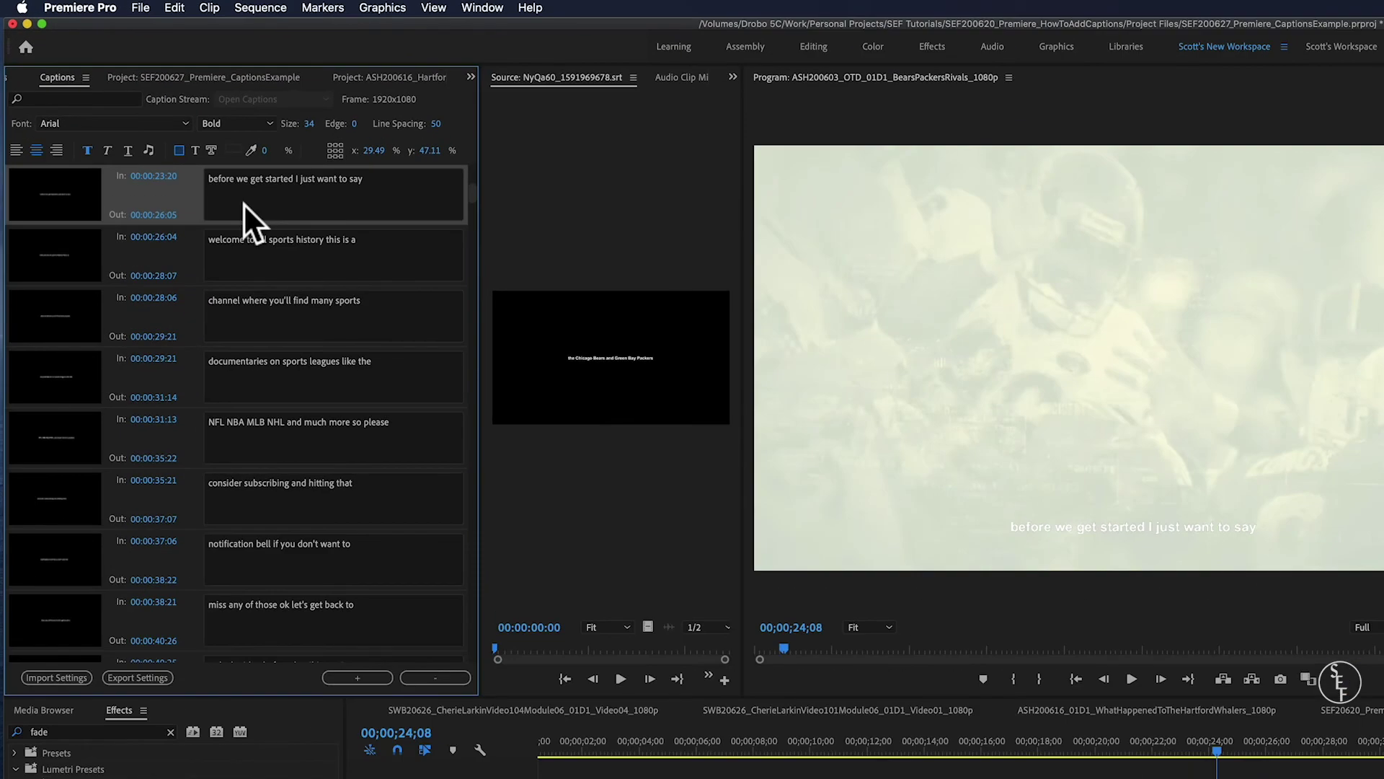
pyautogui.tripleClick(257, 176)
pyautogui.click(233, 149)
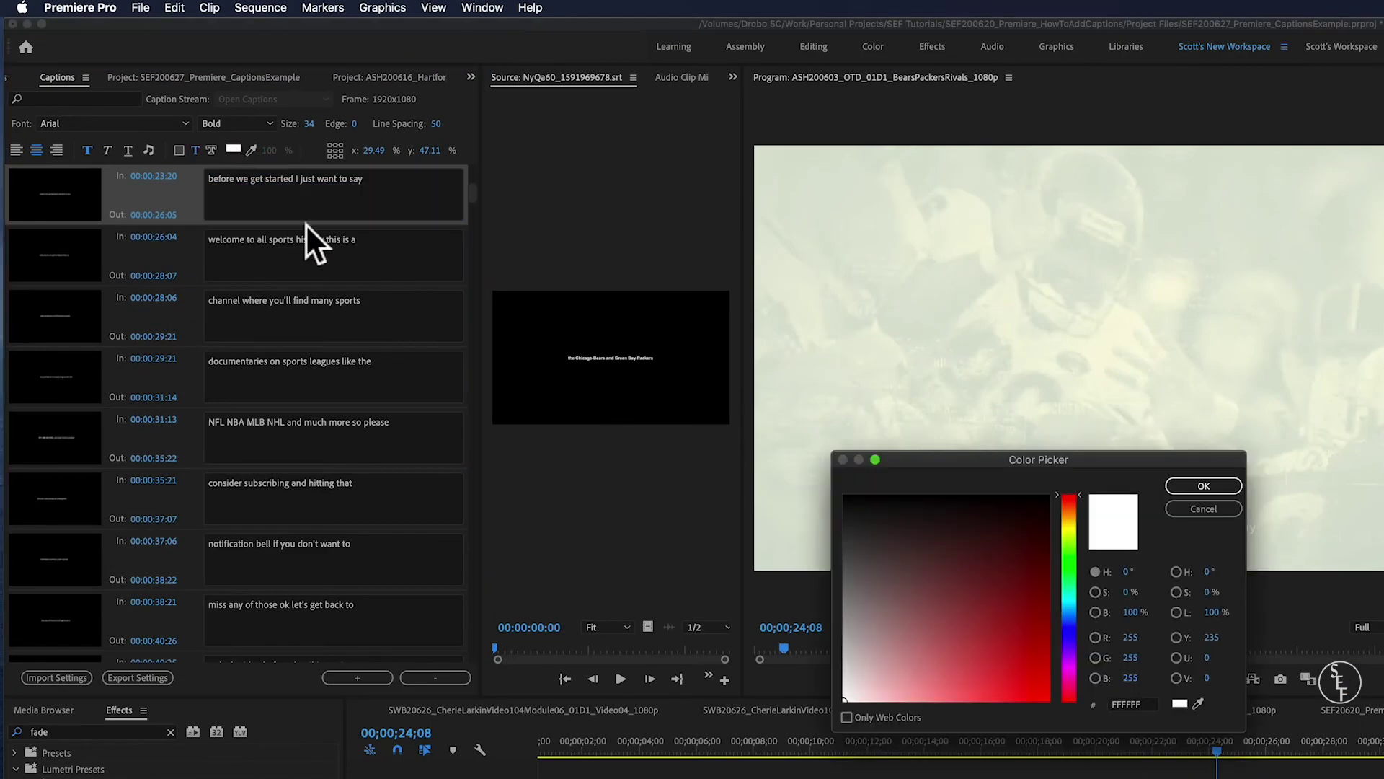
pyautogui.click(1228, 484)
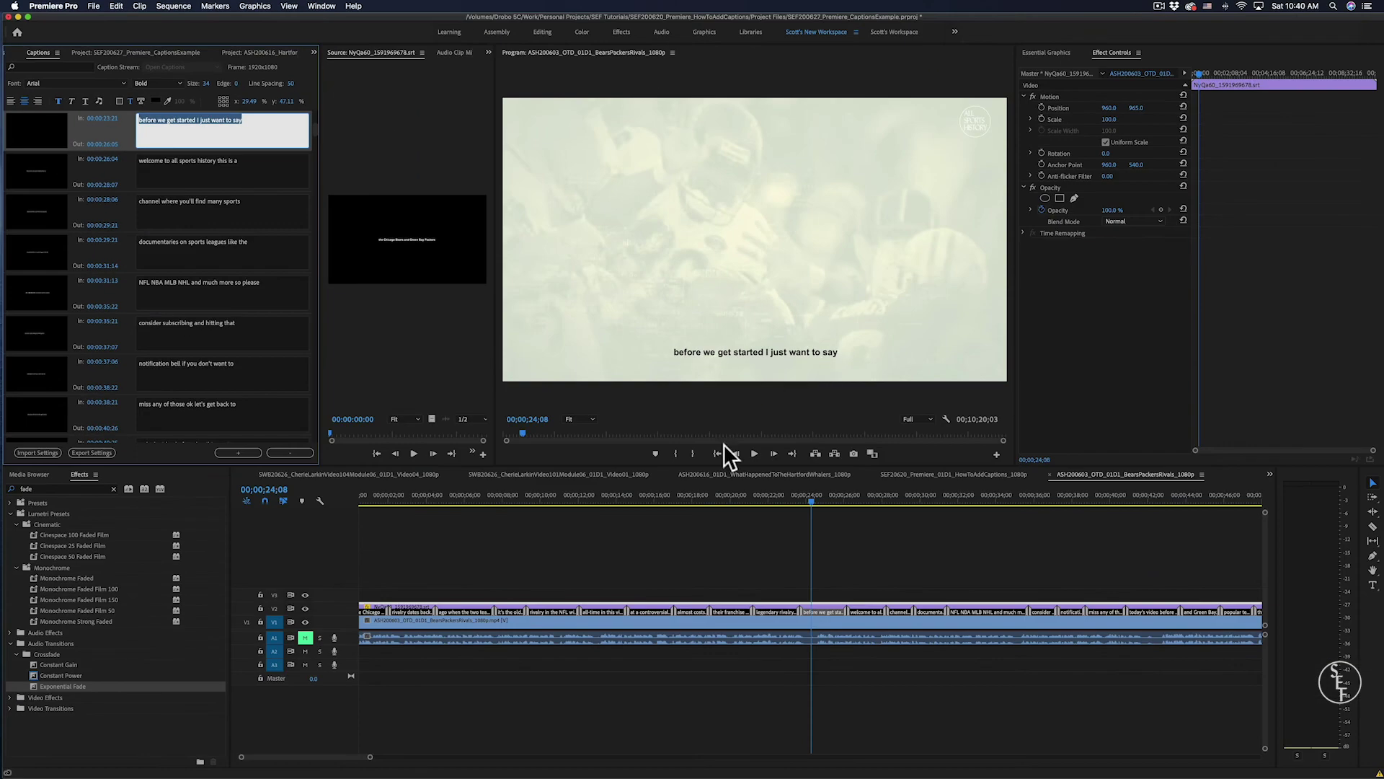
# Play the whole sequence from the beginning to check the lower-third captions.
pyautogui.moveTo(371, 757); pyautogui.dragTo(475, 757)
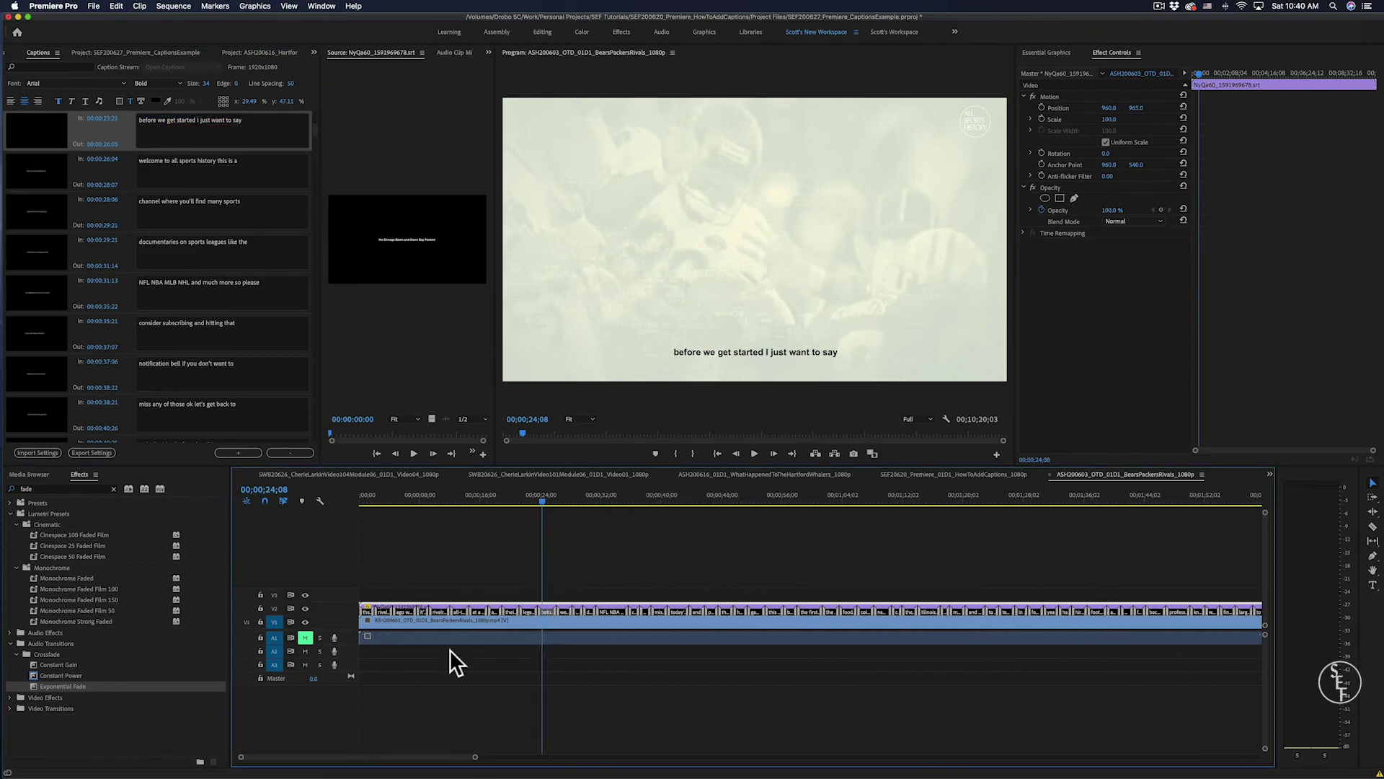
pyautogui.press('Home')
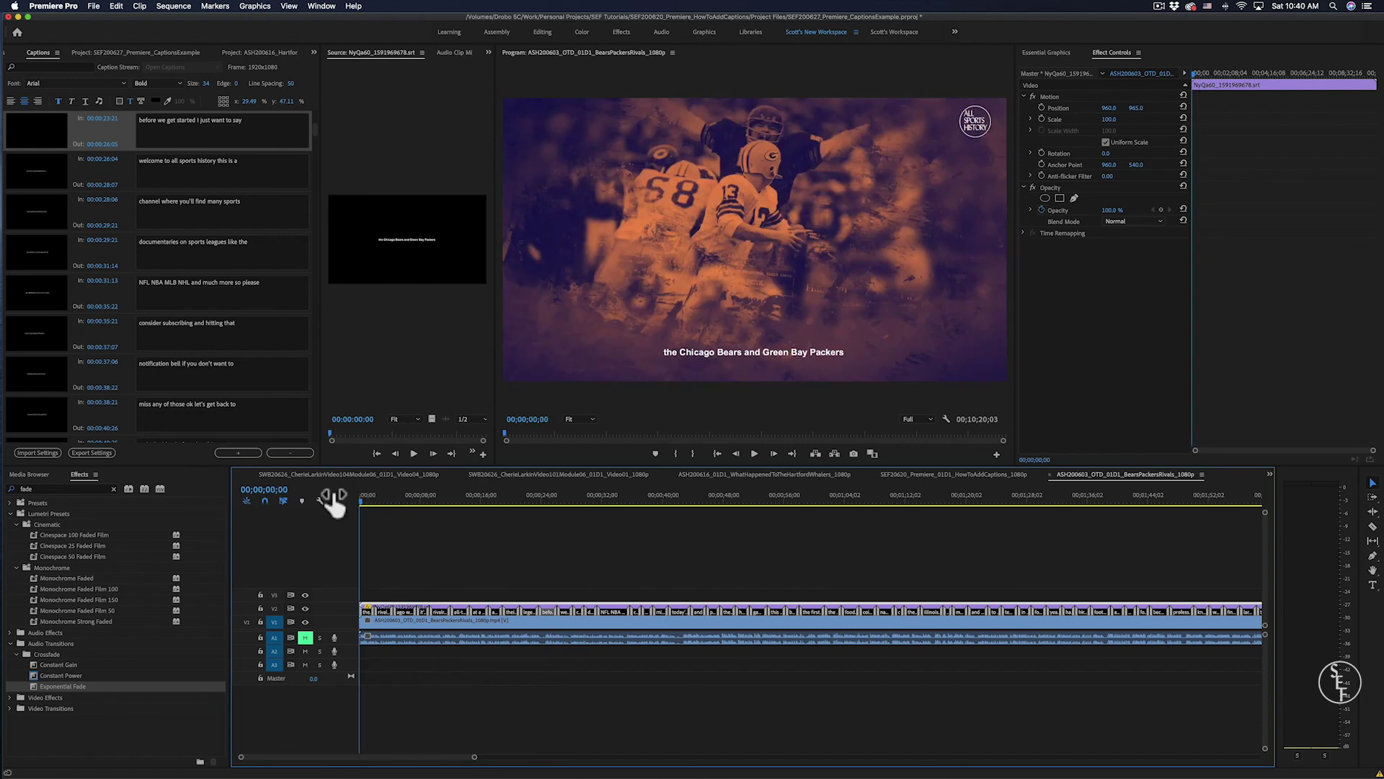
pyautogui.press('space')
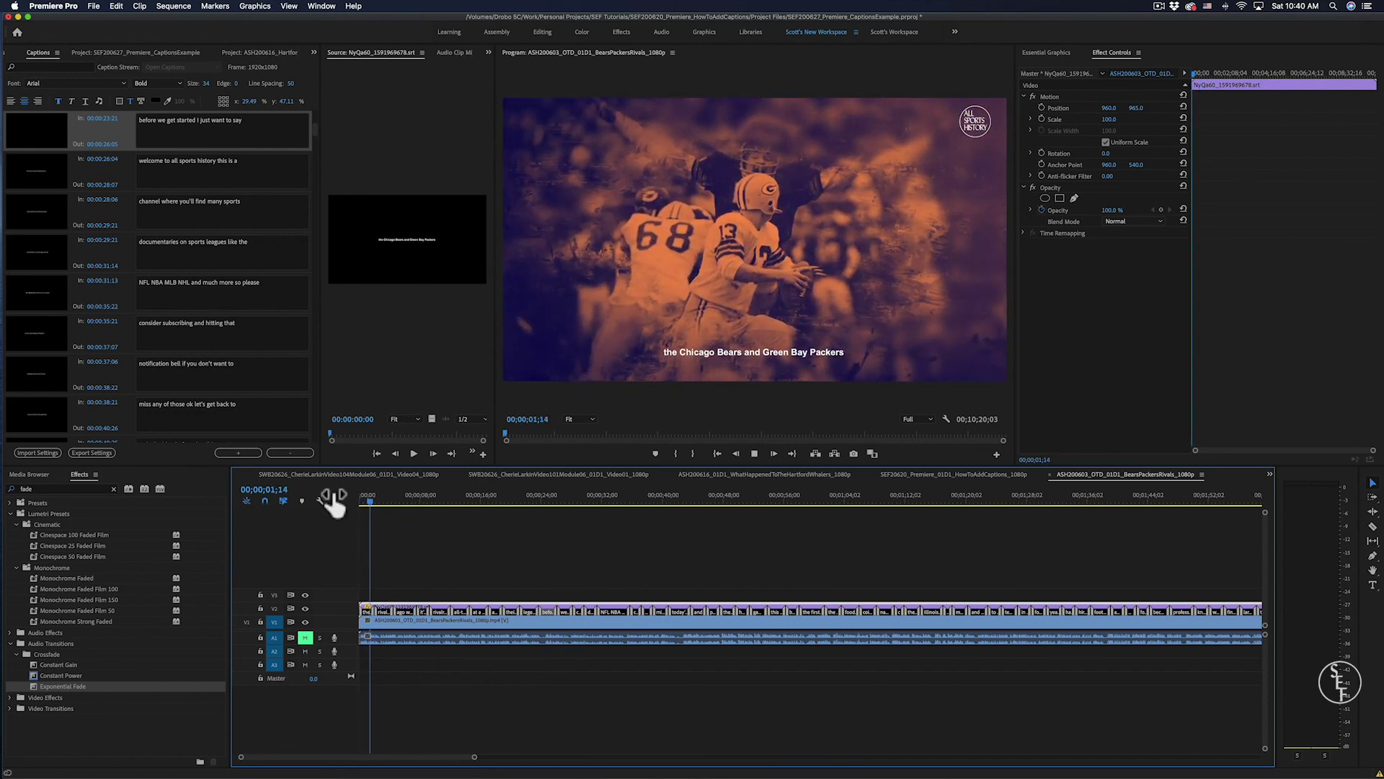